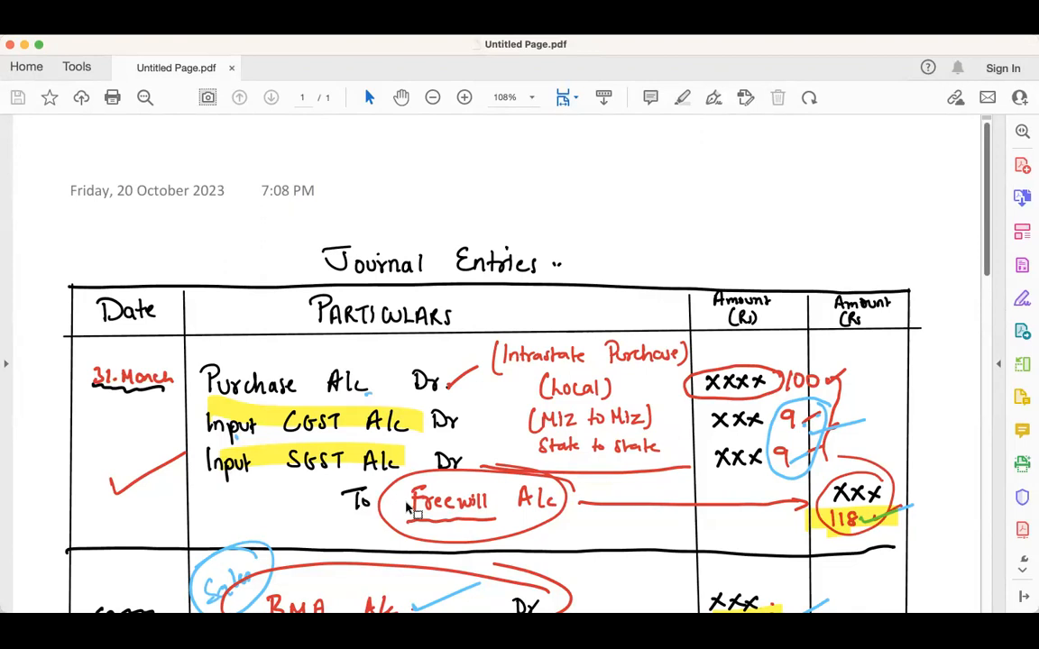
- Review the journal notes down to the interstate sale's GSTR-3B set-off entry, then switch to the GST portal
scroll(409, 510, down, 5)
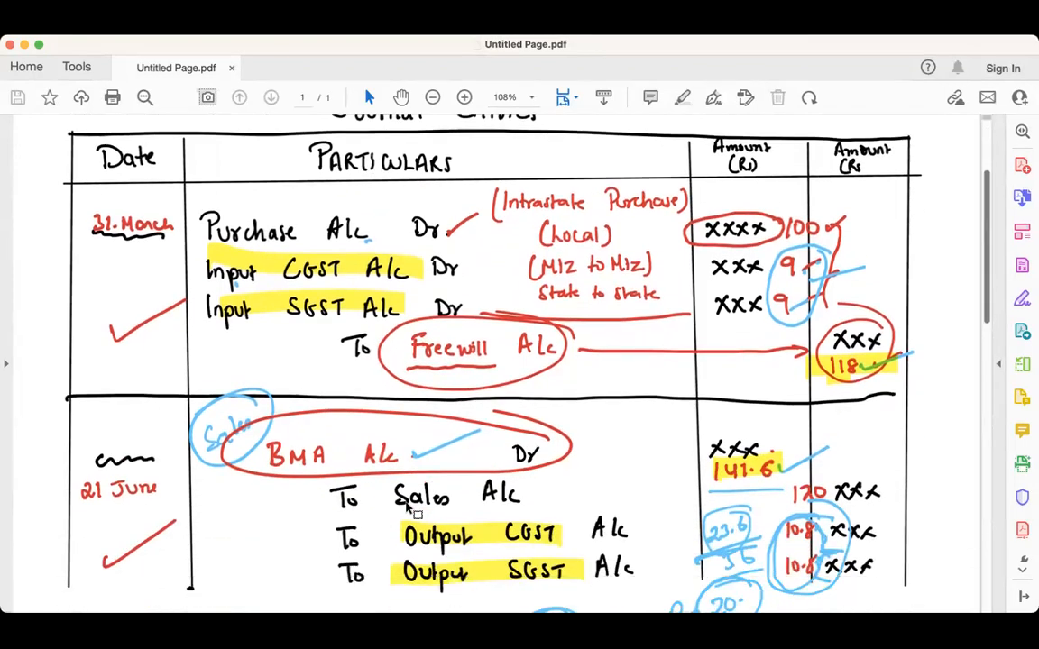
scroll(409, 510, down, 1)
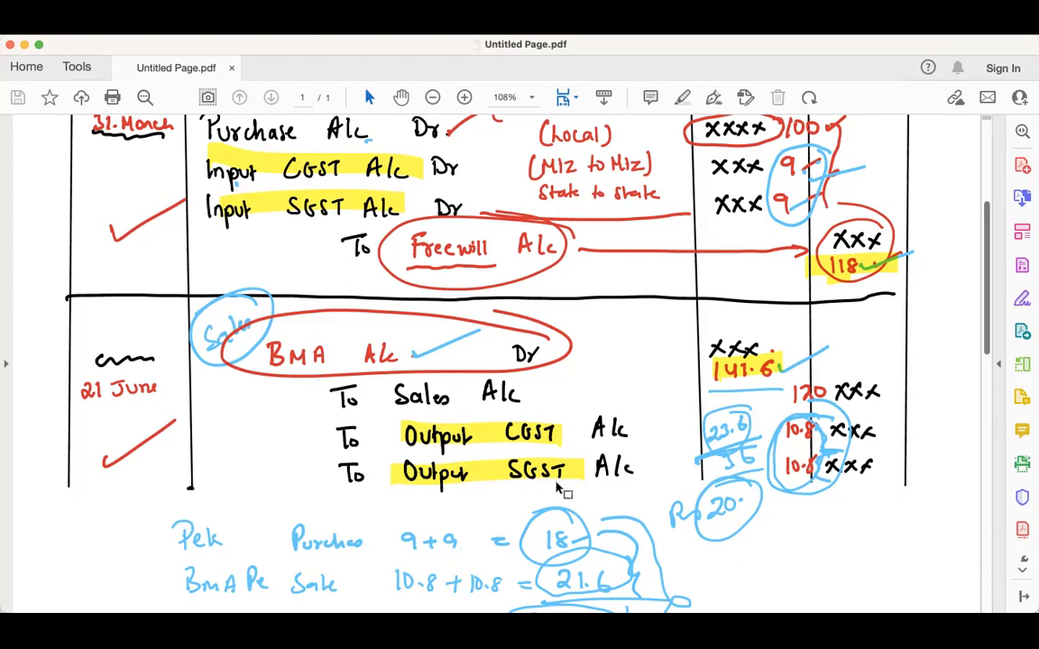
scroll(564, 491, down, 10)
scroll(559, 490, down, 6)
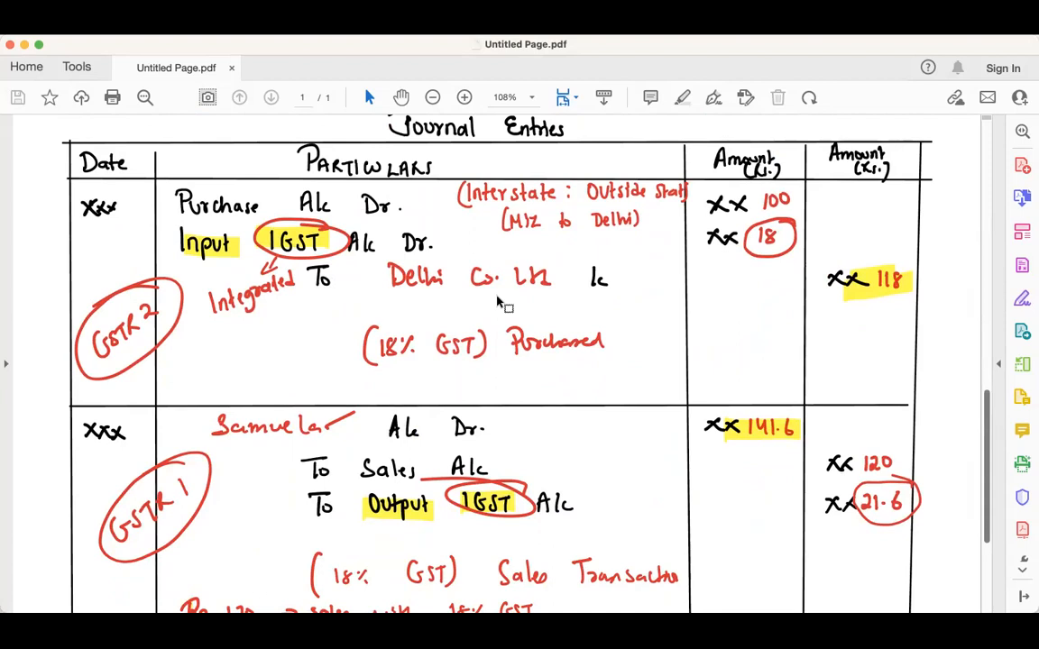
scroll(318, 442, down, 2)
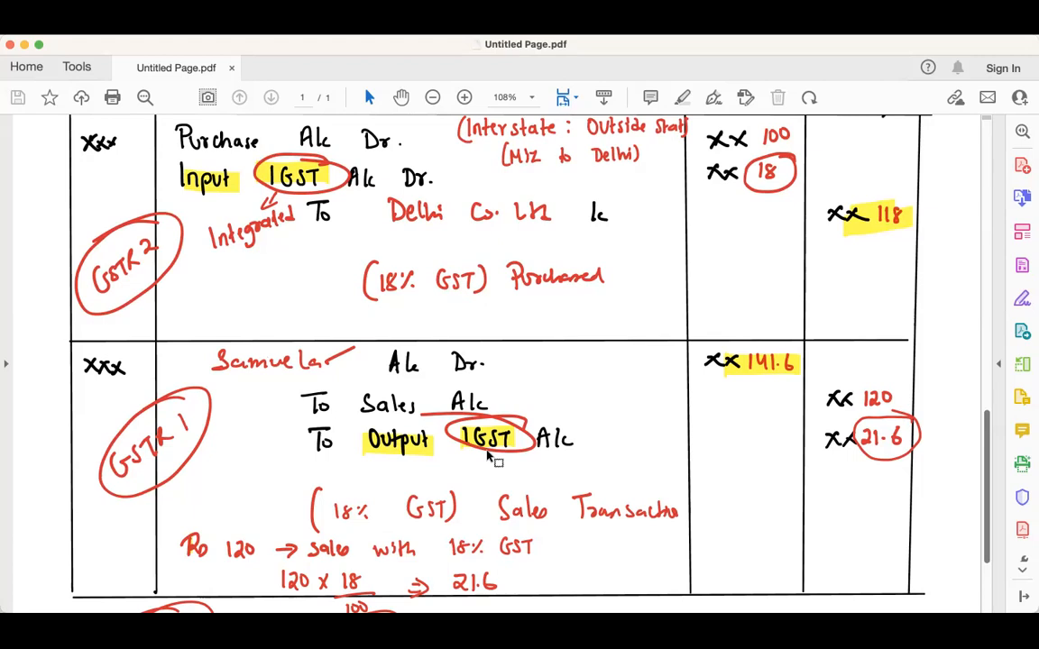
scroll(494, 460, up, 3)
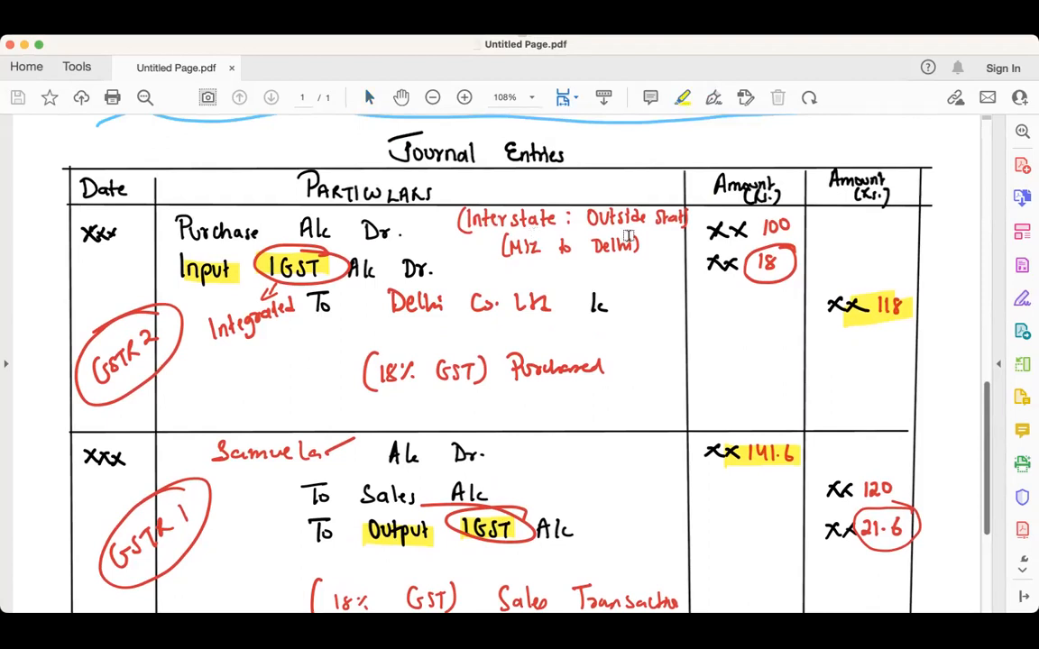
scroll(501, 238, up, 15)
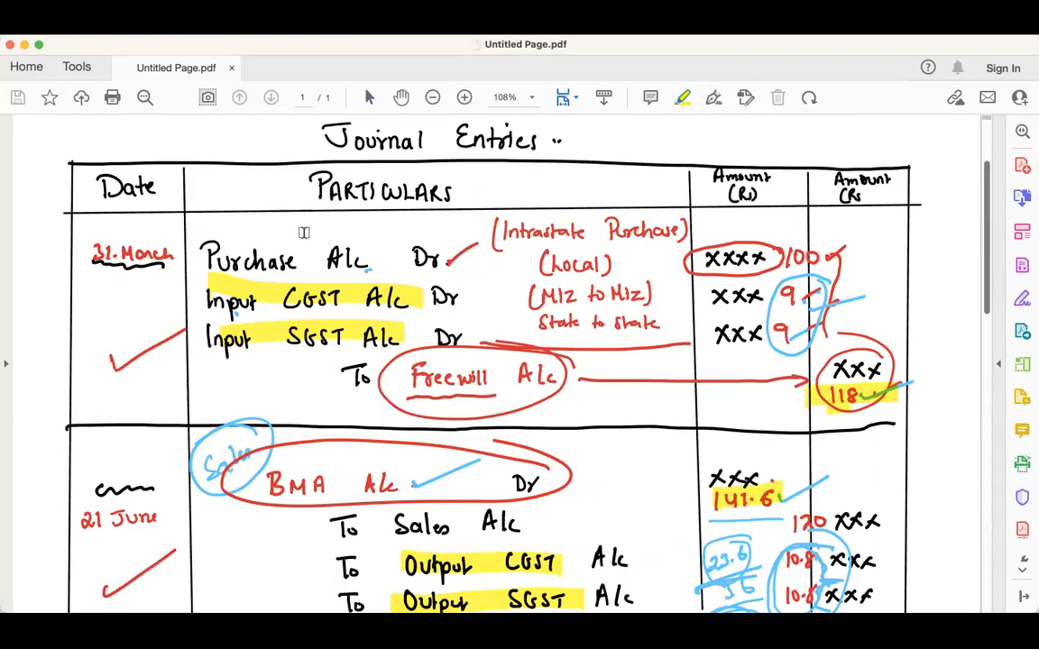
scroll(299, 277, down, 2)
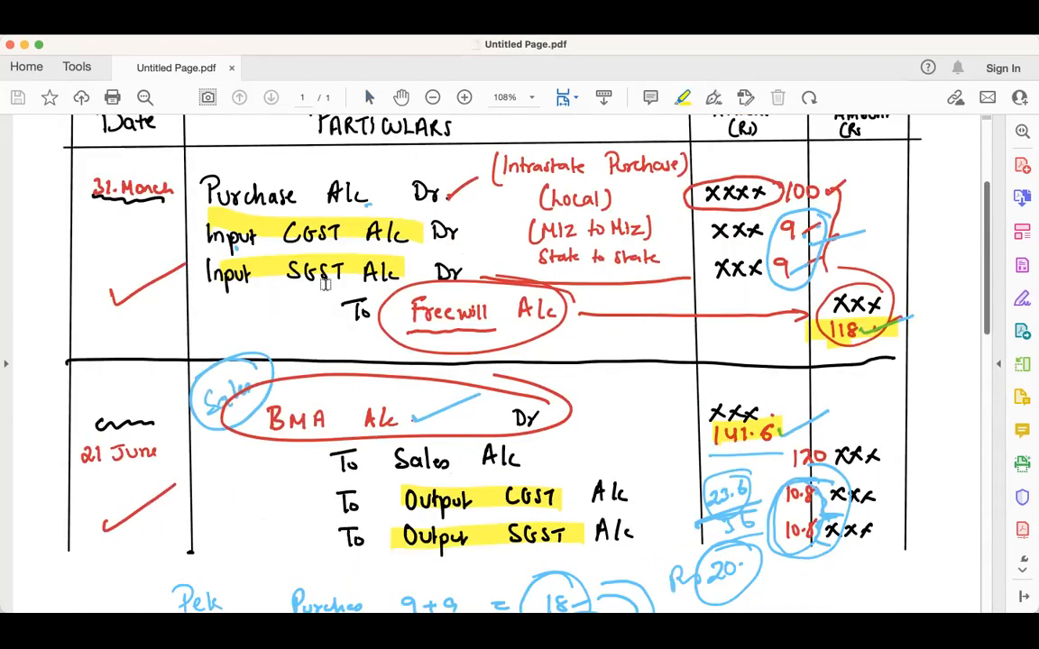
scroll(325, 284, down, 15)
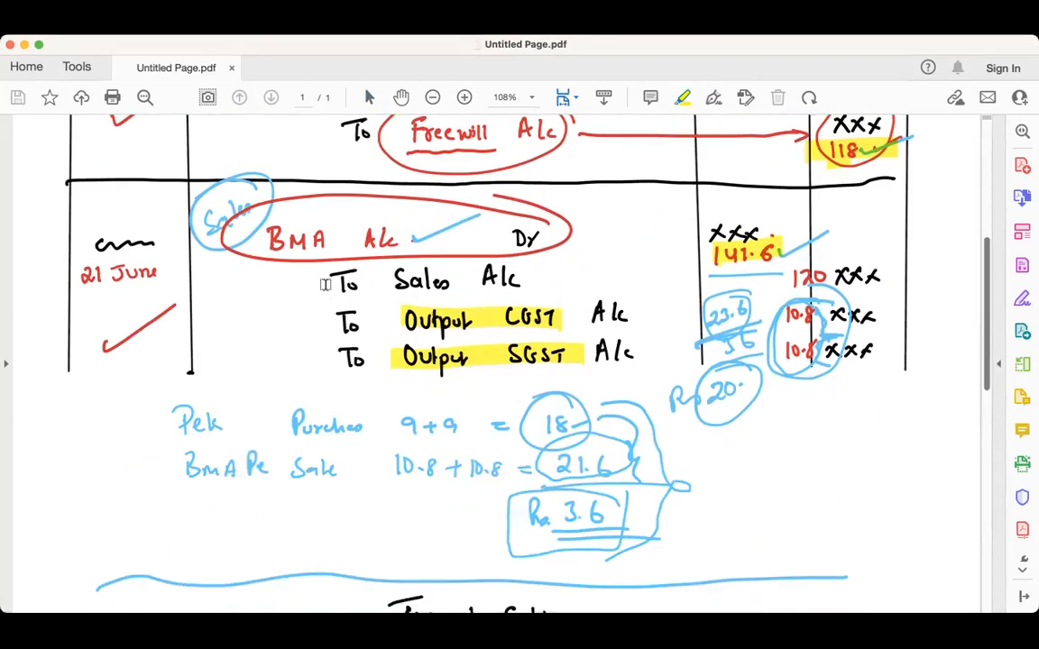
scroll(326, 285, down, 10)
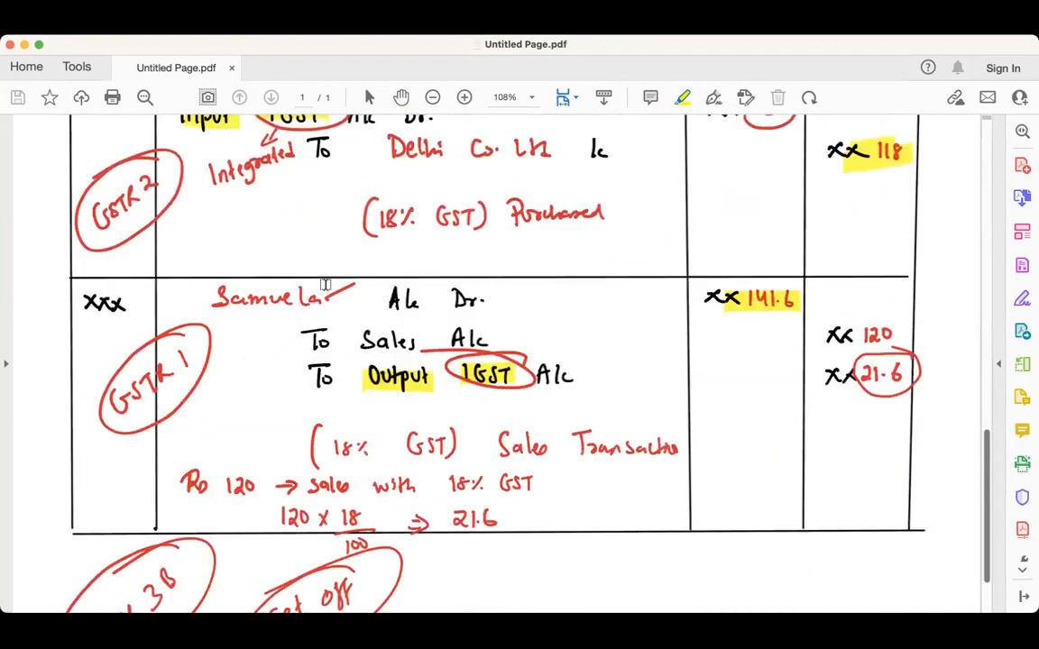
scroll(325, 285, up, 1)
scroll(132, 354, up, 2)
scroll(154, 441, down, 5)
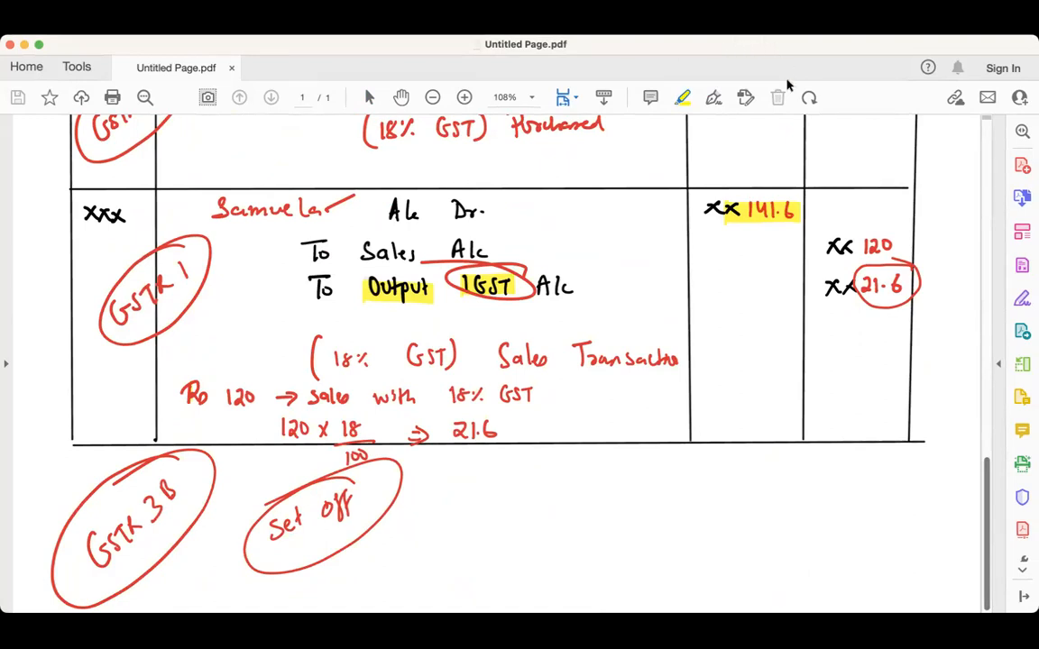
key(super+Tab)
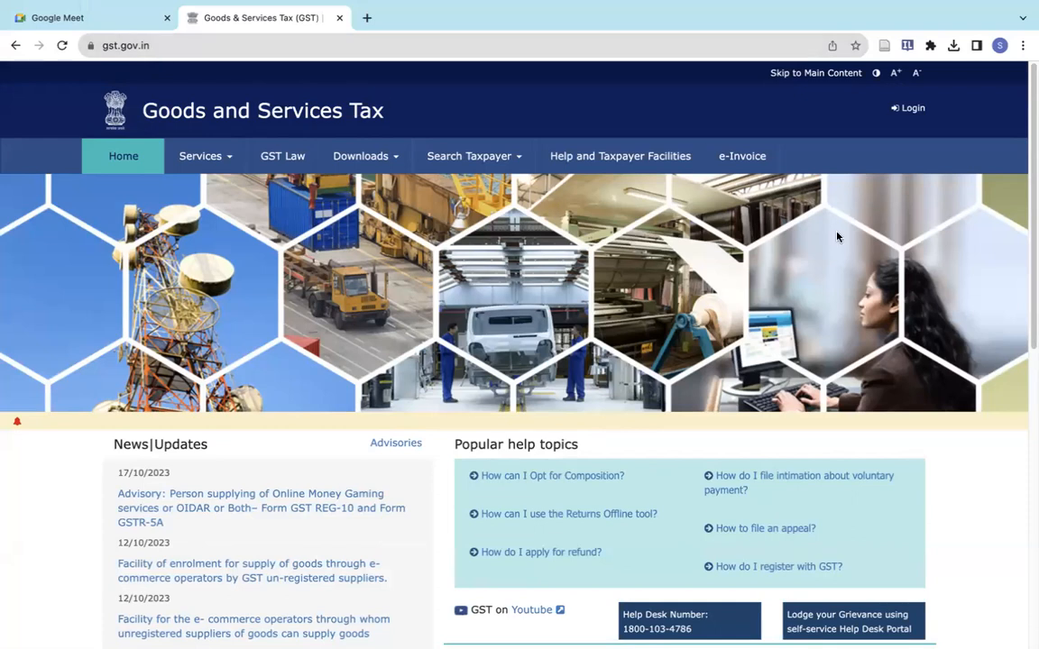
- Open the GST portal login page and sign in with the taxpayer's username and password
click(915, 112)
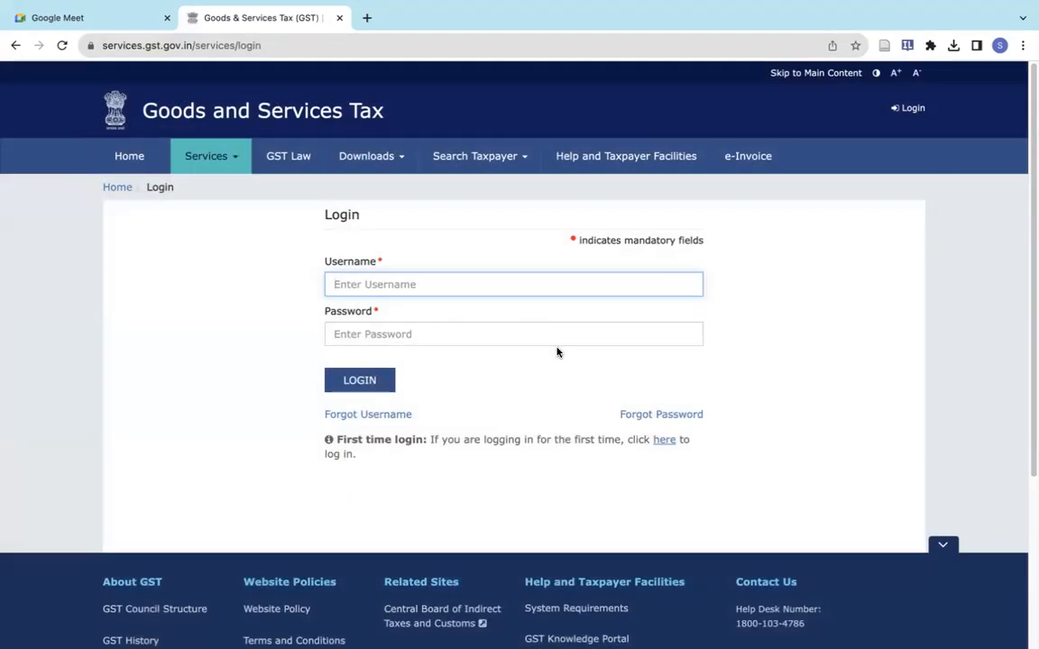
mouse_move(586, 62)
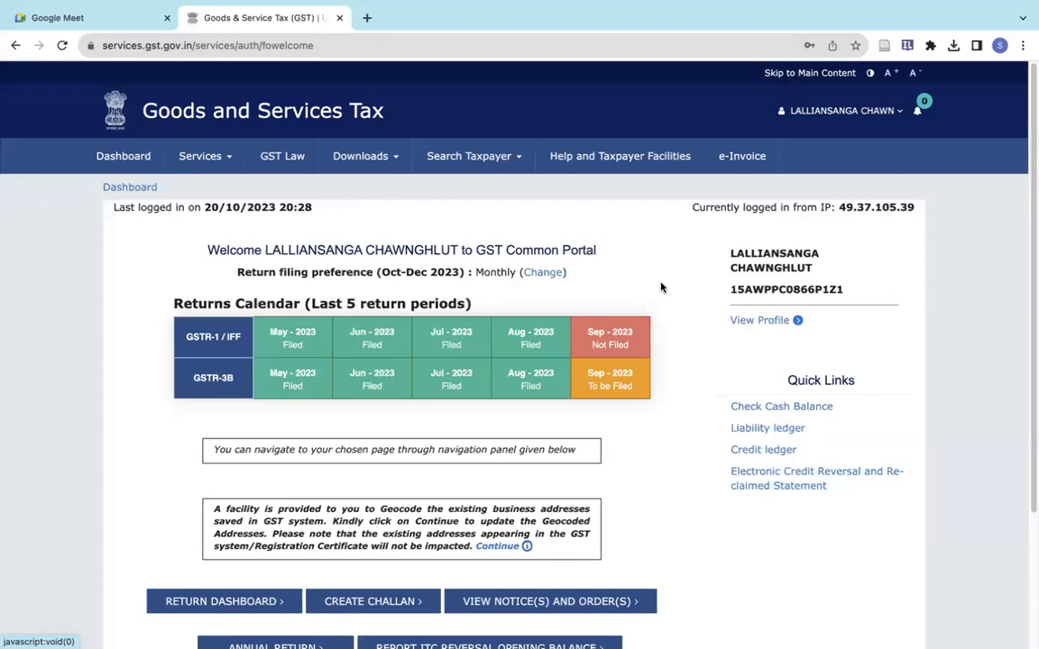
mouse_move(625, 368)
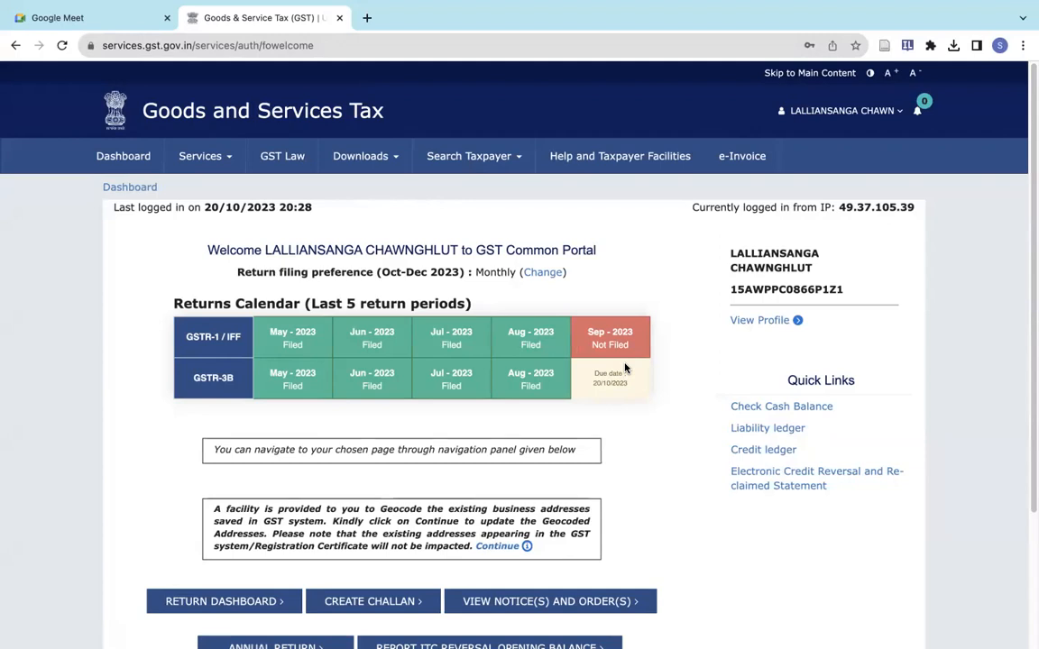
scroll(625, 367, down, 2)
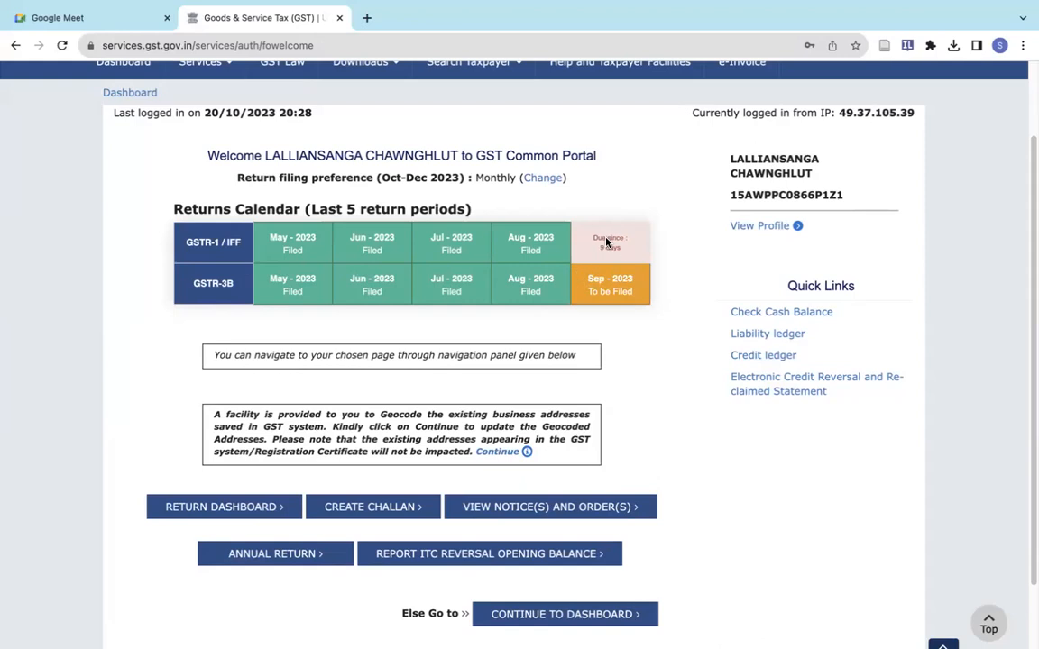
scroll(629, 322, up, 2)
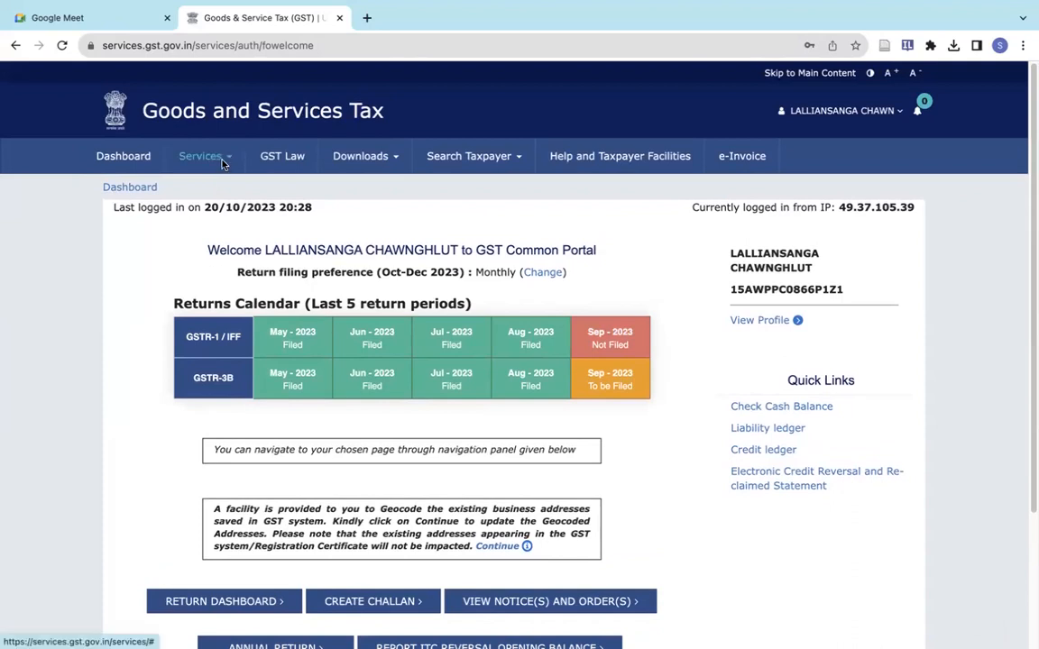
- View the Electronic Credit Ledger balance as of 20-10-2023, then return to the dashboard
click(221, 162)
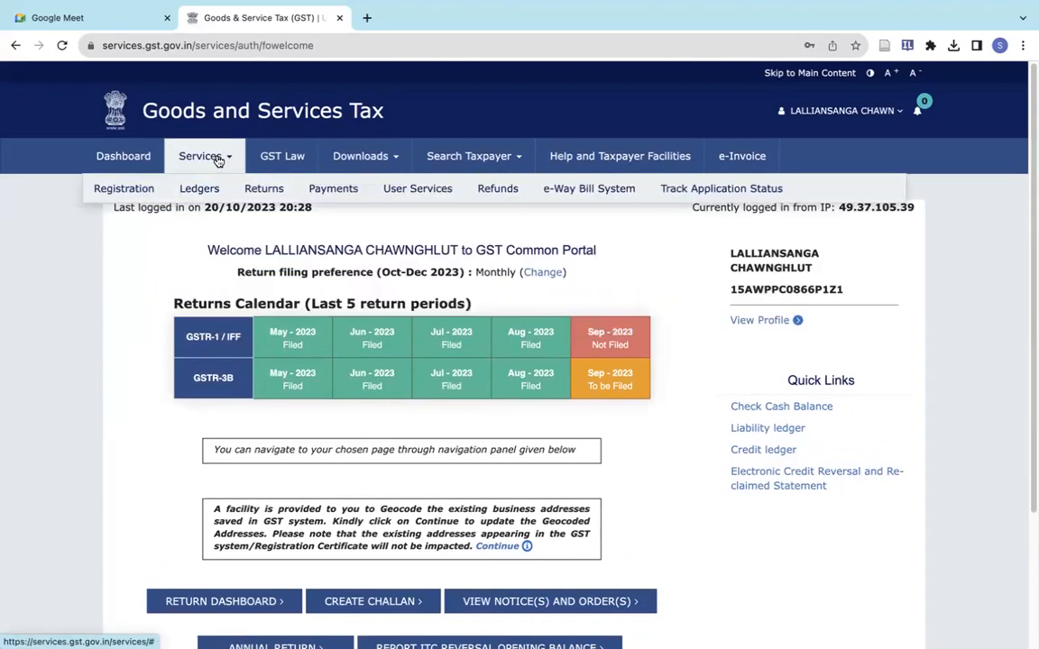
mouse_move(214, 189)
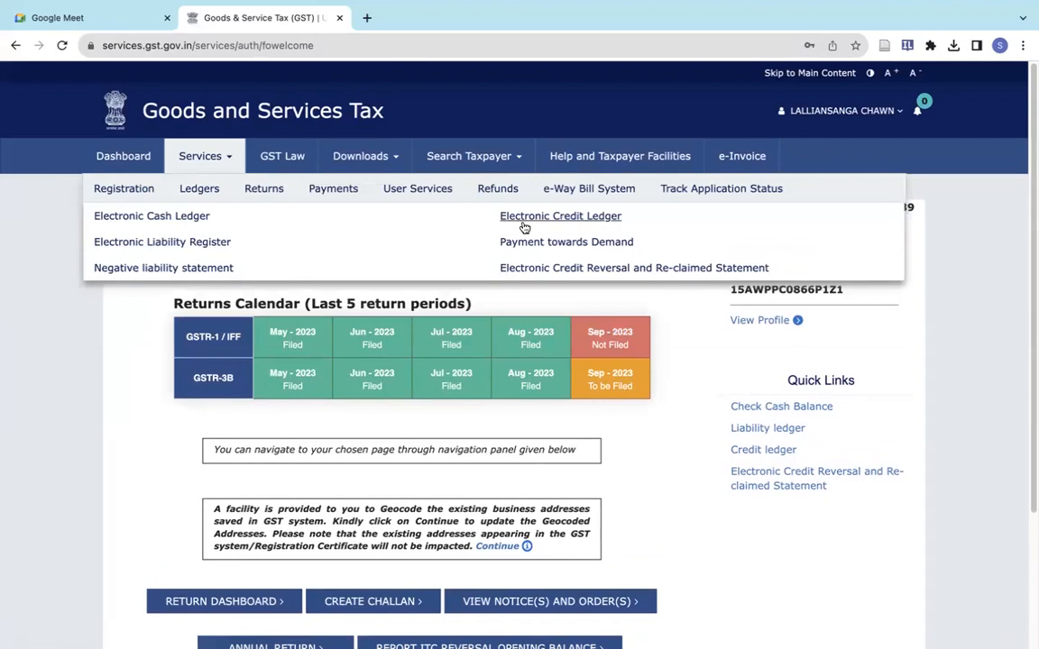
mouse_move(250, 200)
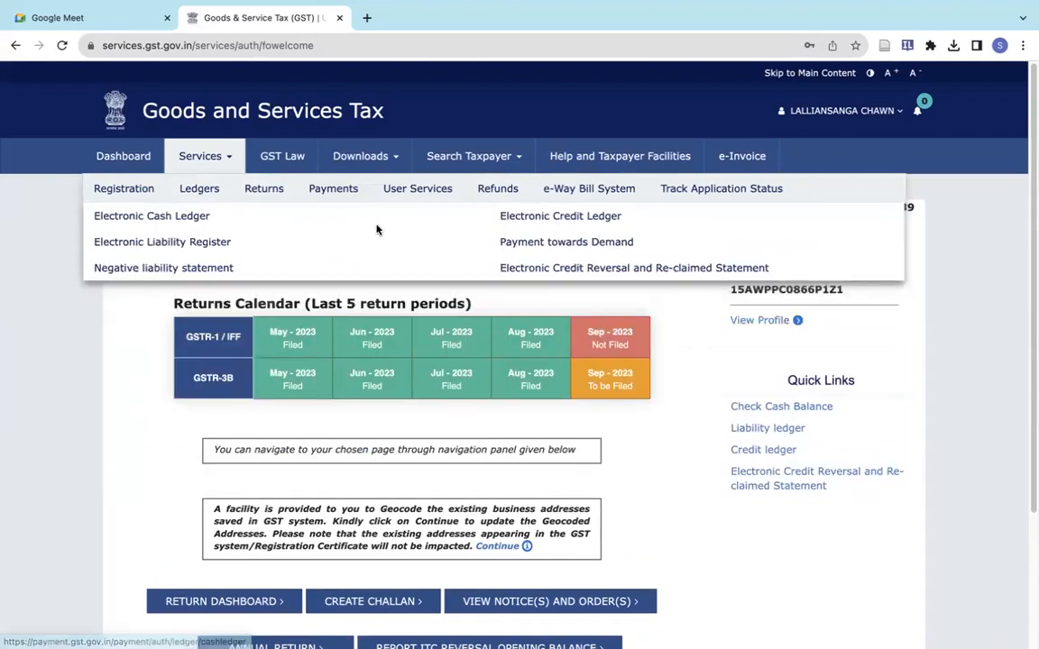
click(511, 215)
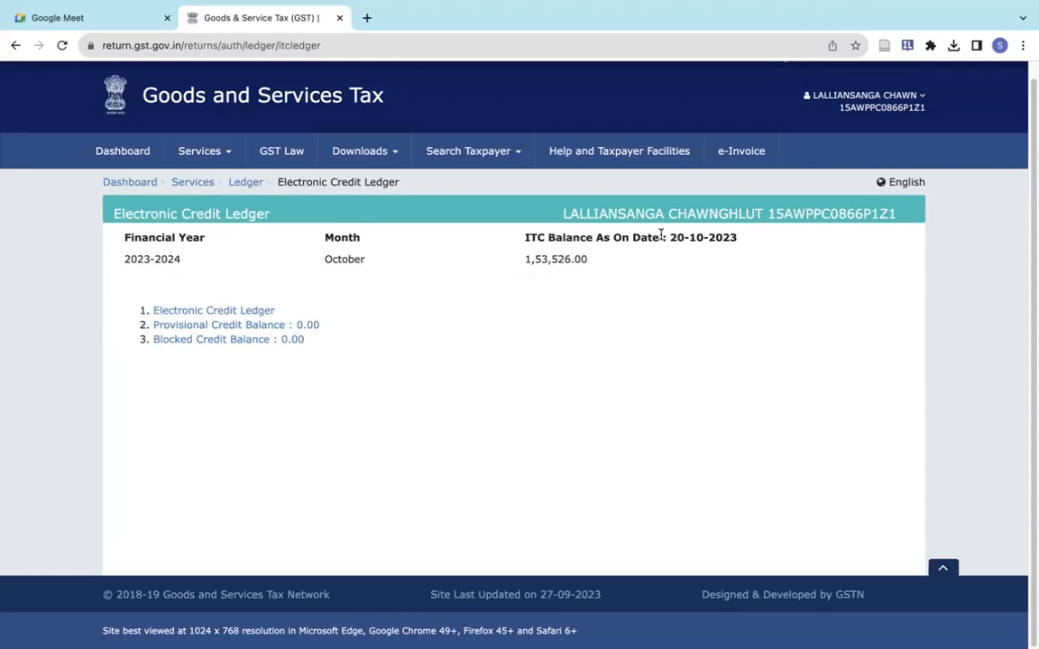
drag(672, 238, 742, 240)
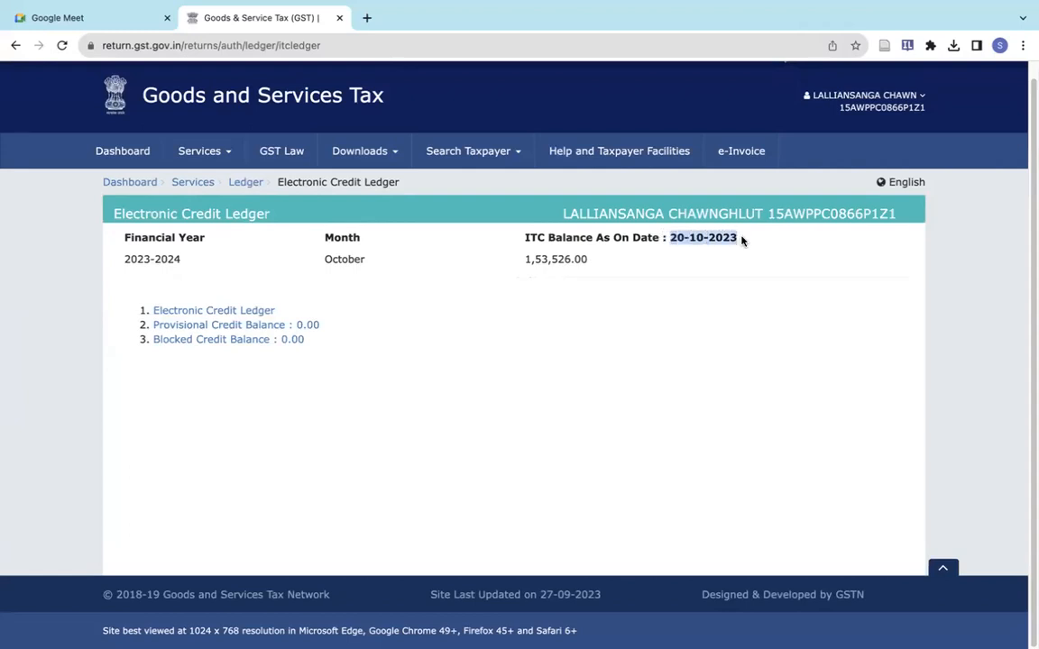
click(131, 183)
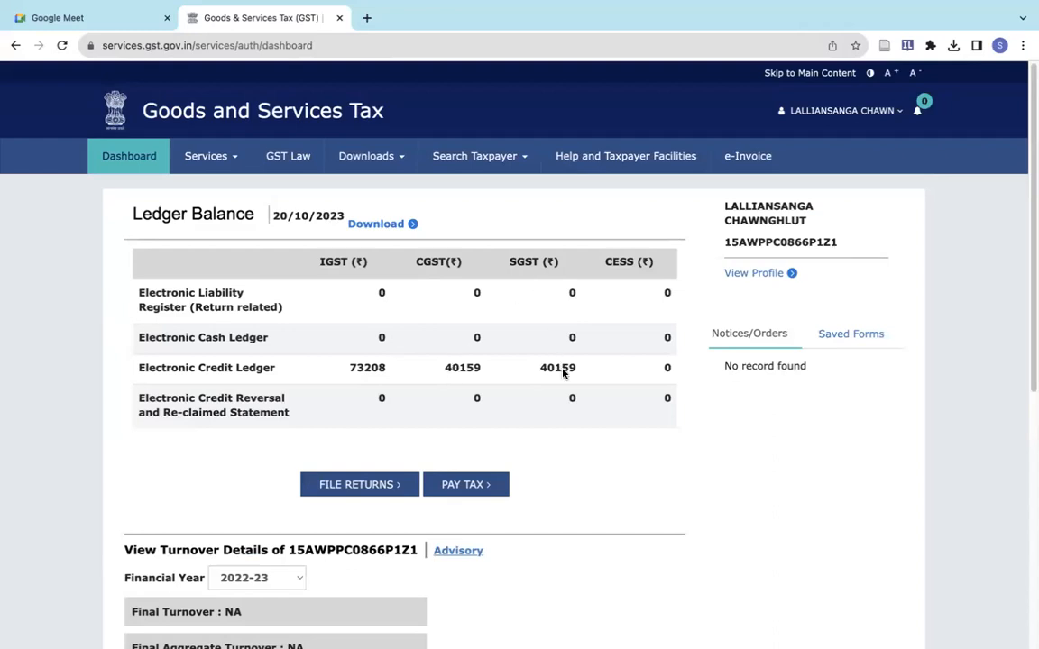
- Search FY 2023-24, Quarter 2, September returns and prepare GSTR-1 online
click(352, 492)
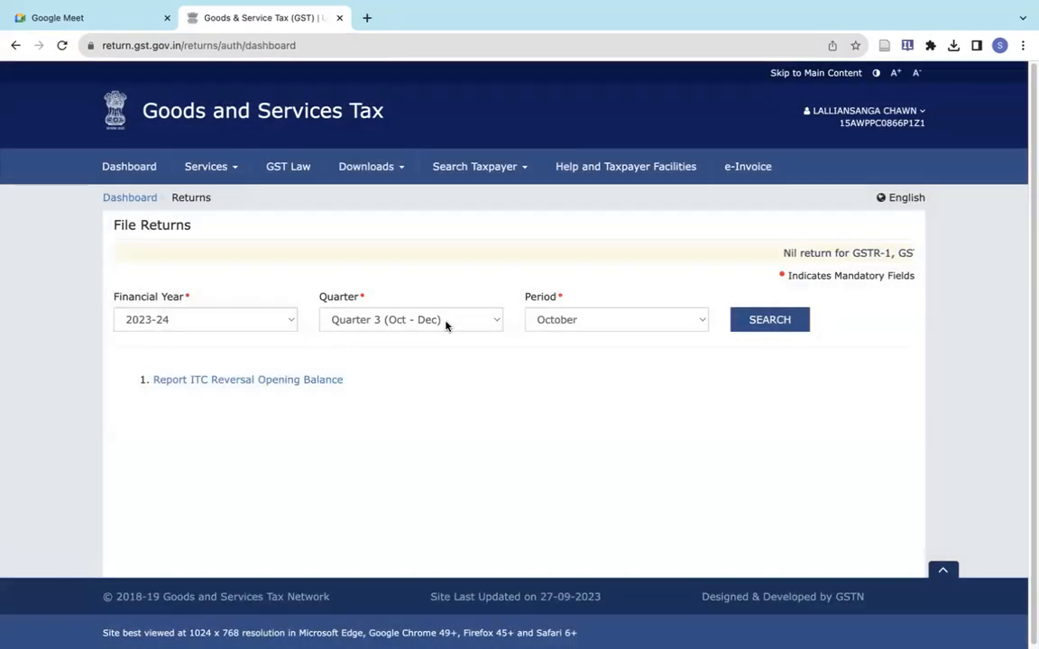
click(446, 323)
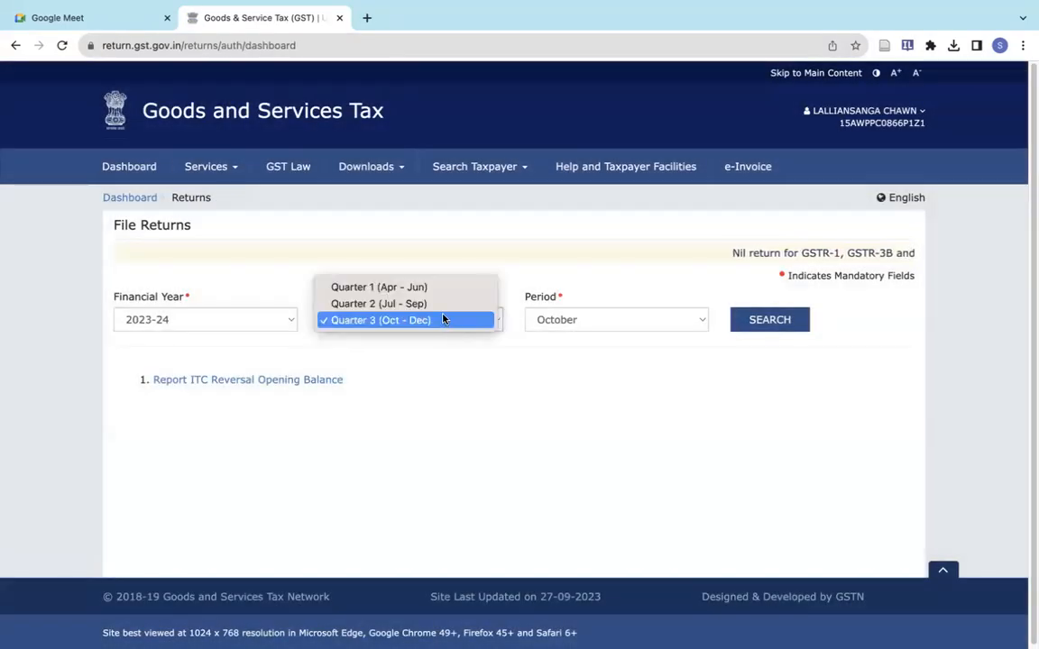
click(429, 306)
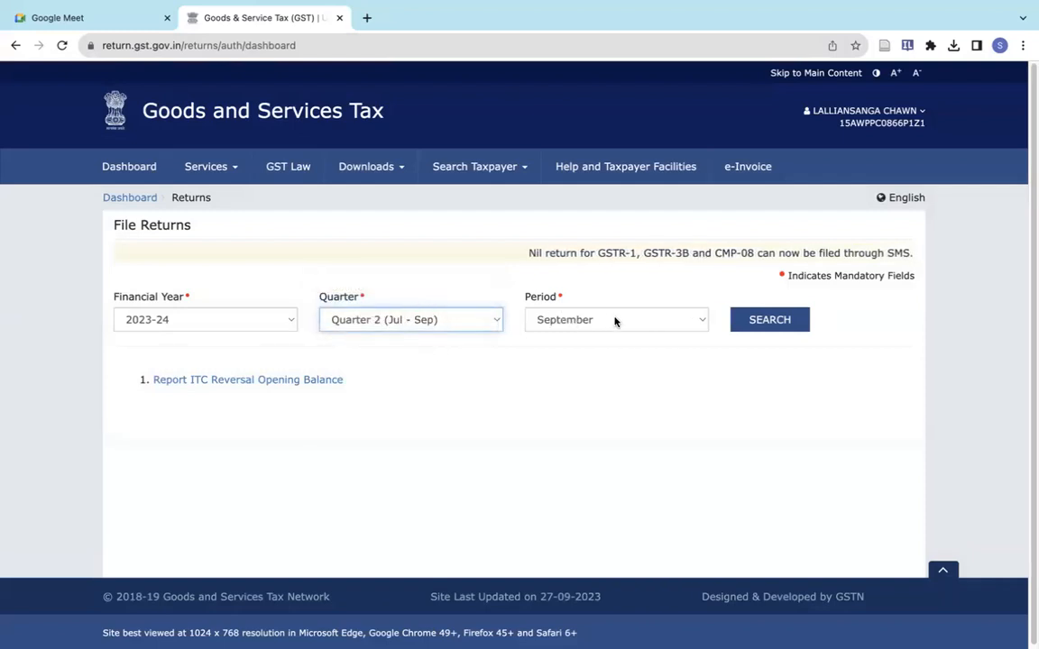
click(763, 322)
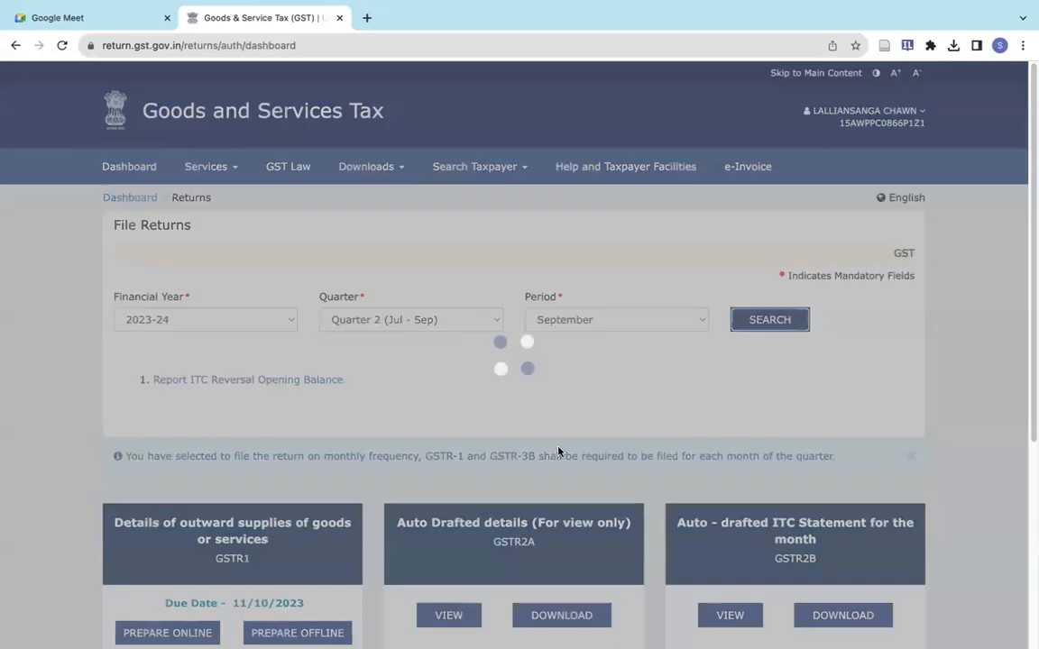
scroll(556, 450, down, 2)
scroll(559, 452, down, 2)
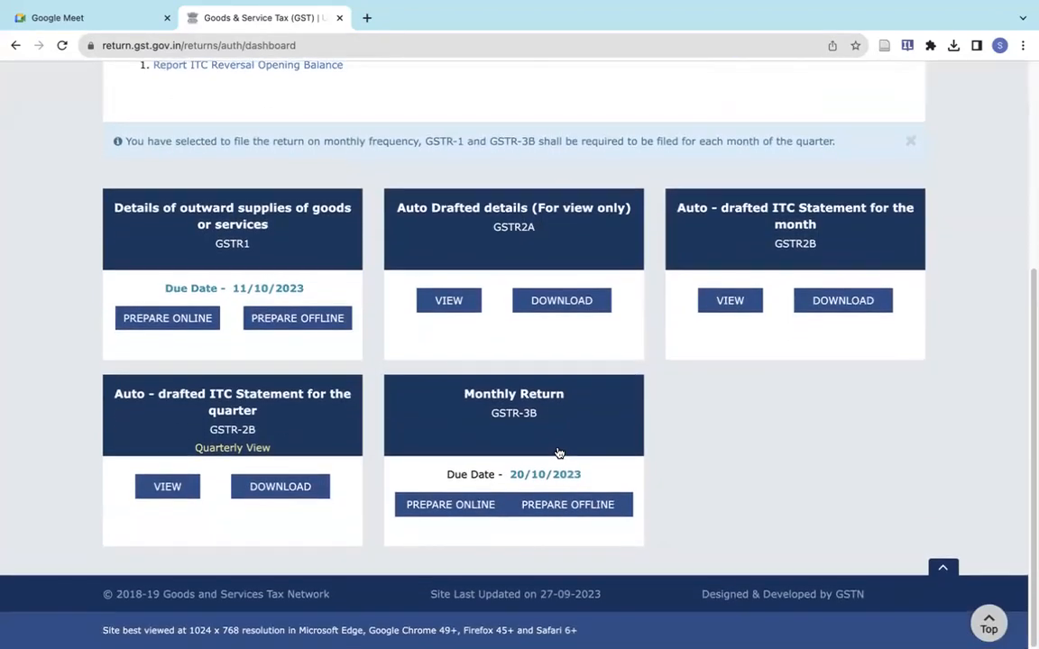
click(244, 222)
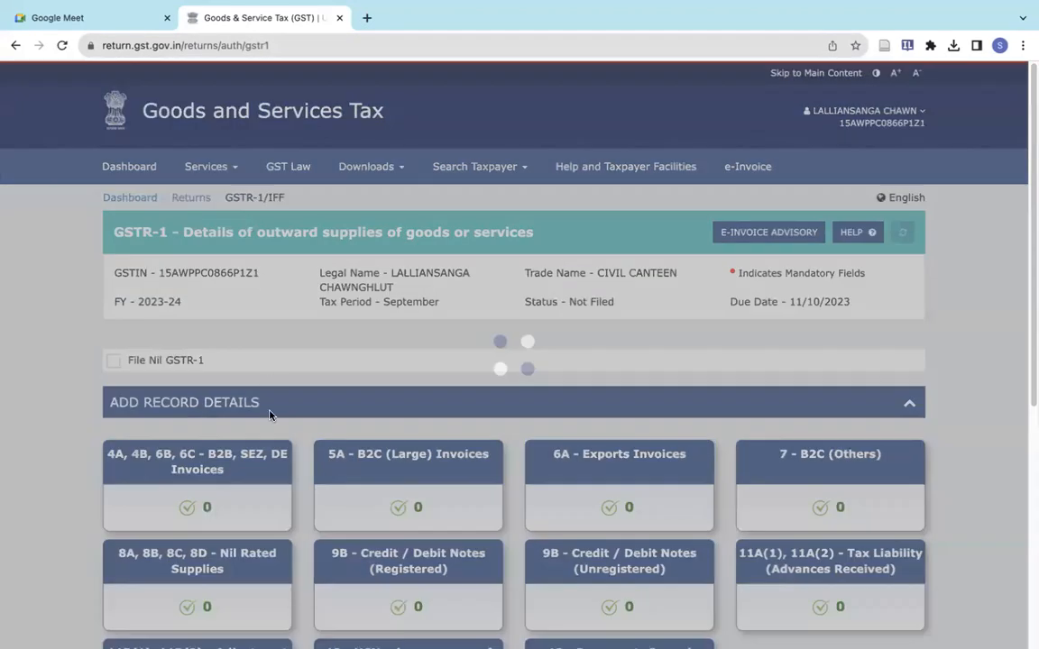
scroll(272, 415, down, 3)
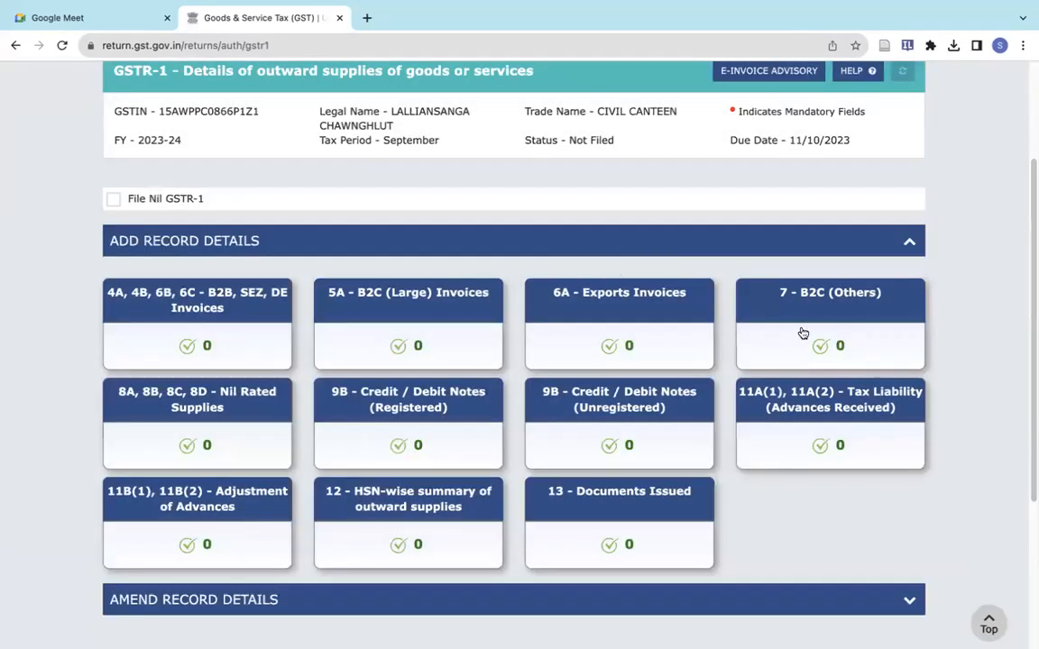
- Add a Mizoram B2C (Others) record at 5% on taxable value 14,089.50 and go back to the overview
click(803, 333)
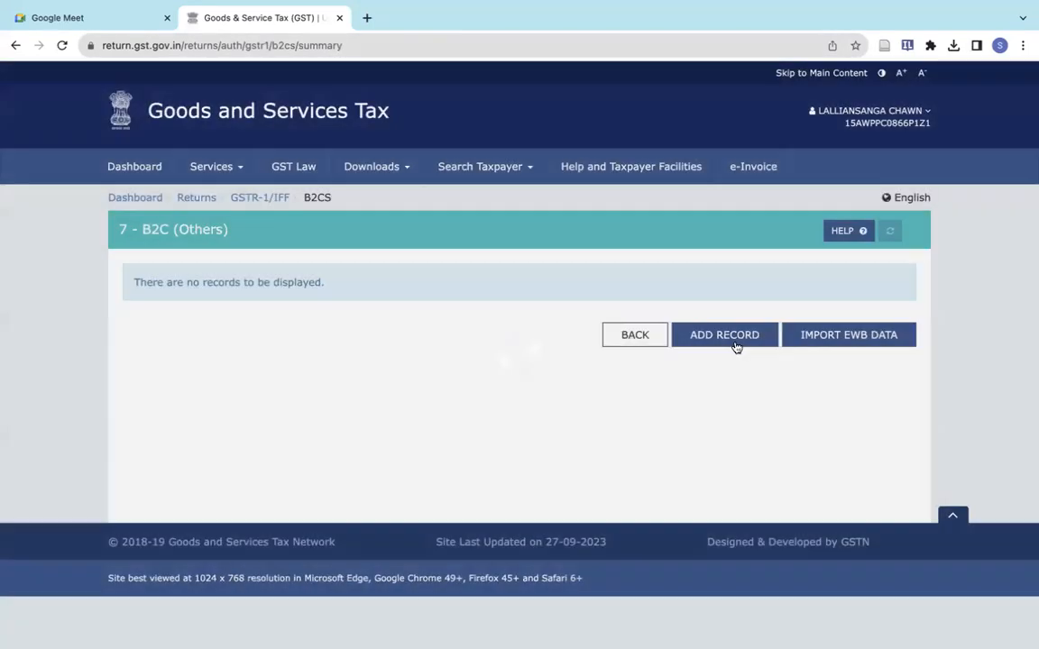
click(737, 345)
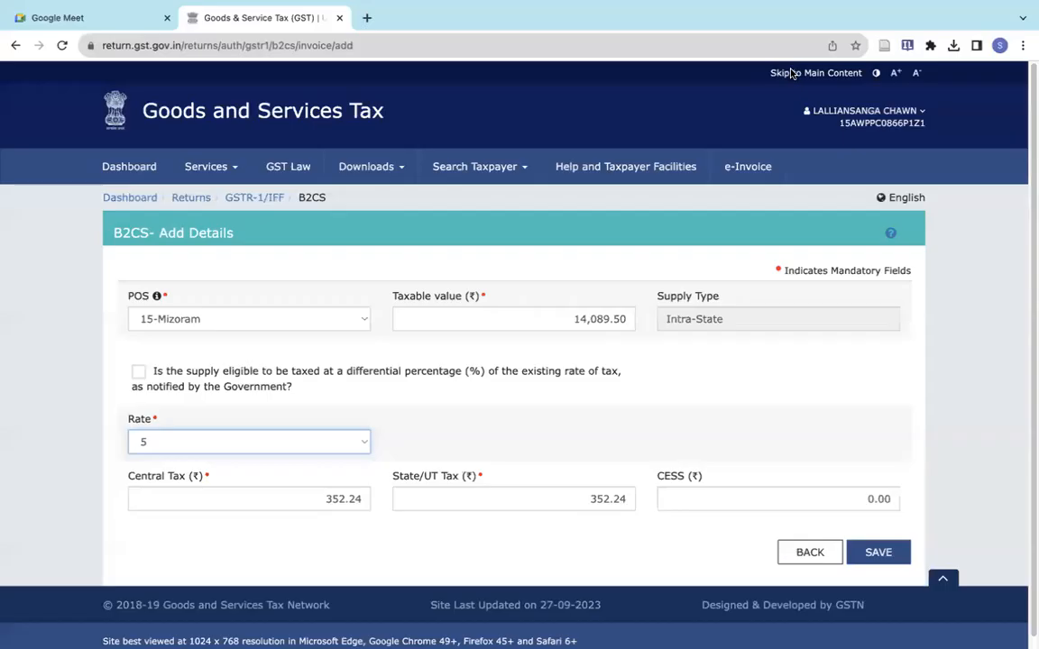
scroll(812, 447, down, 1)
click(875, 545)
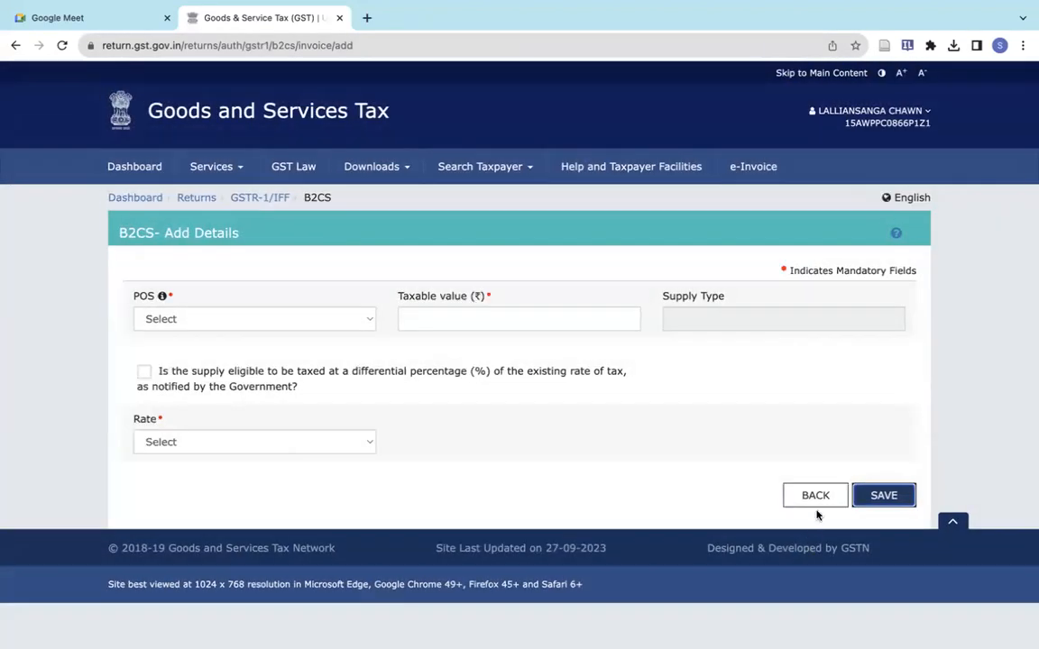
click(816, 497)
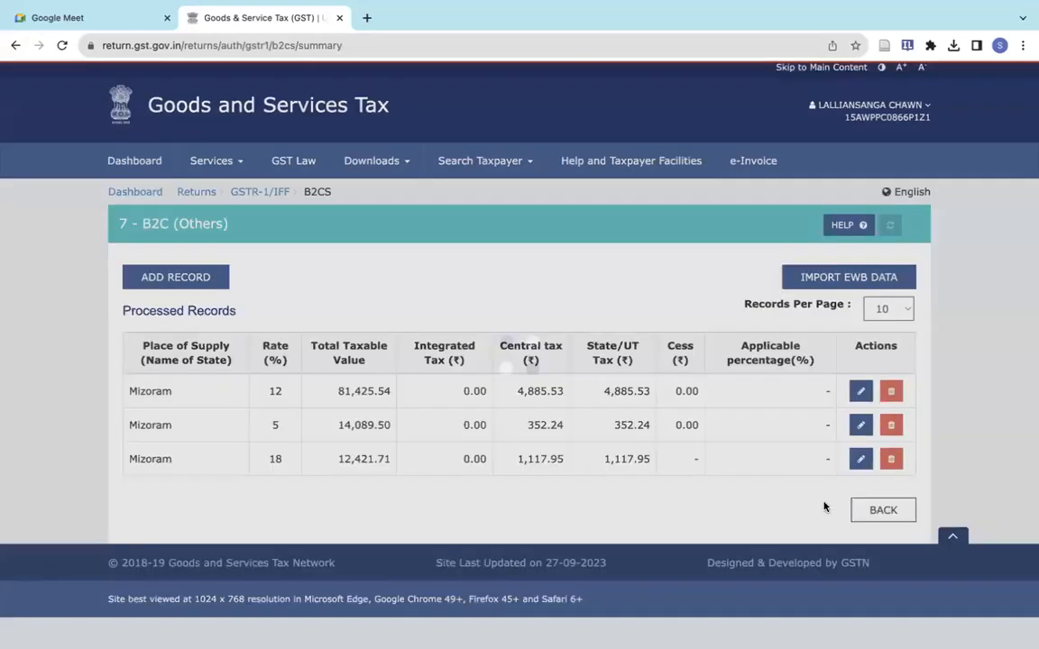
click(872, 514)
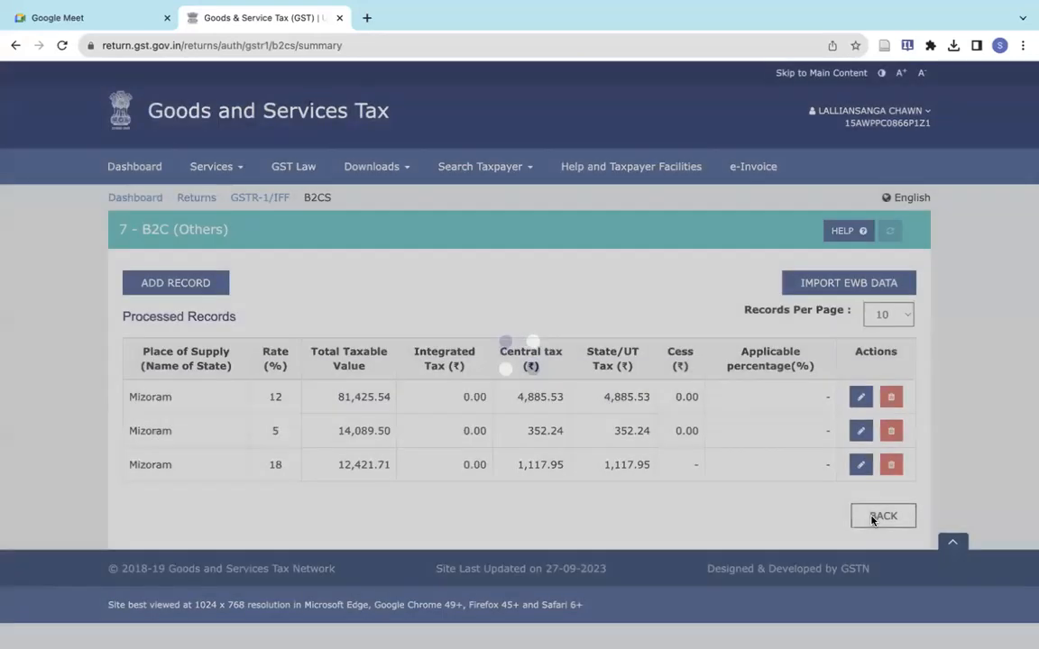
- Scroll the GSTR-1 overview to the bottom buttons, with B2C (Others) at 3 records
scroll(575, 485, down, 1)
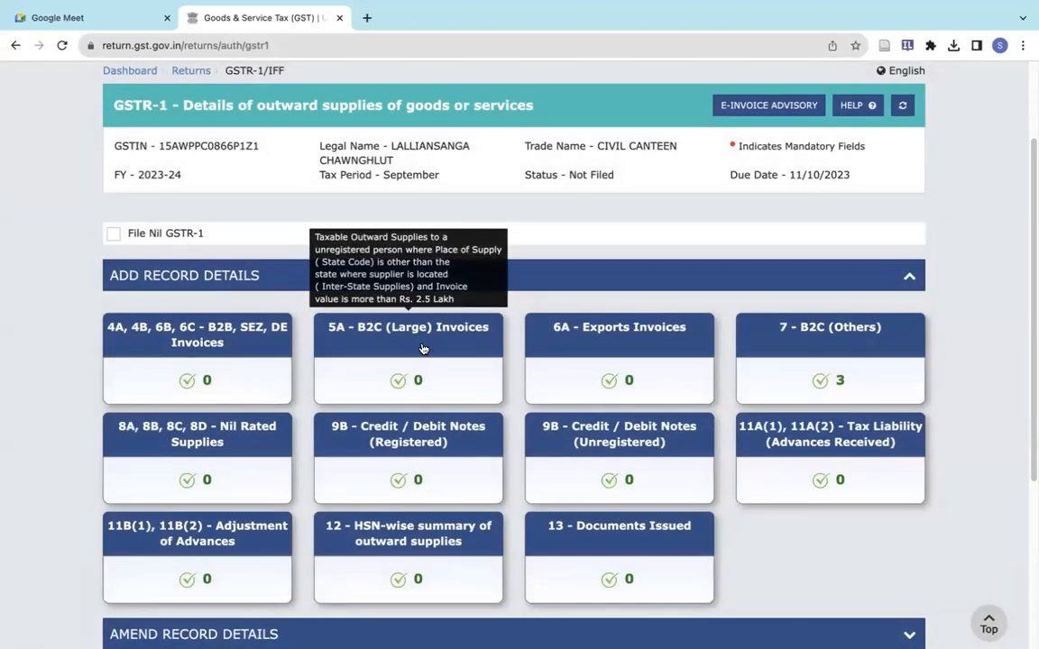
scroll(433, 470, down, 2)
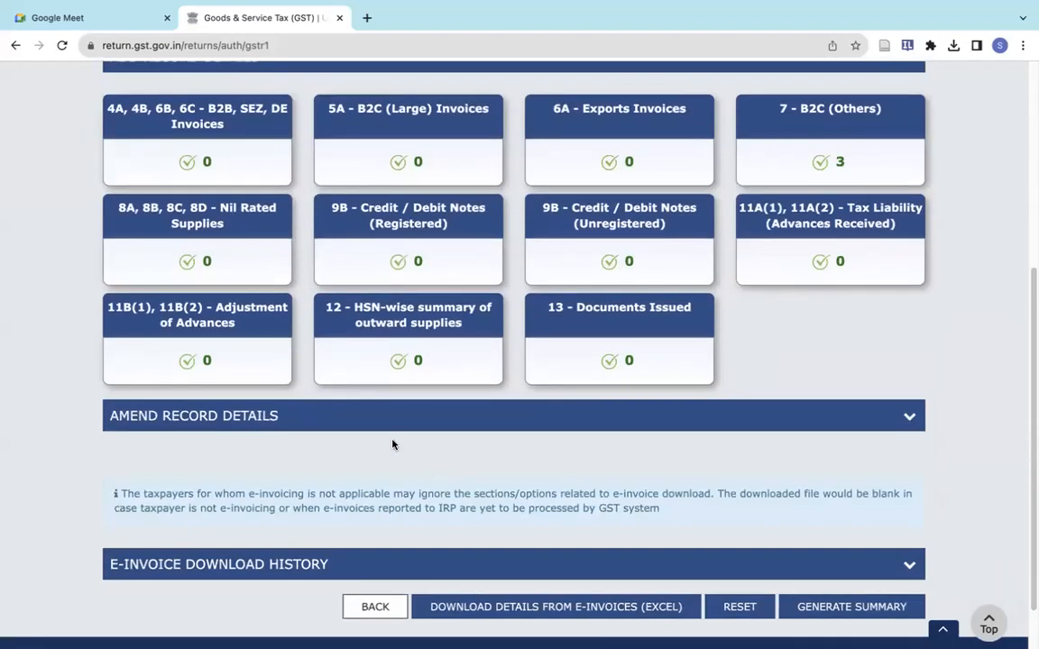
scroll(392, 444, down, 1)
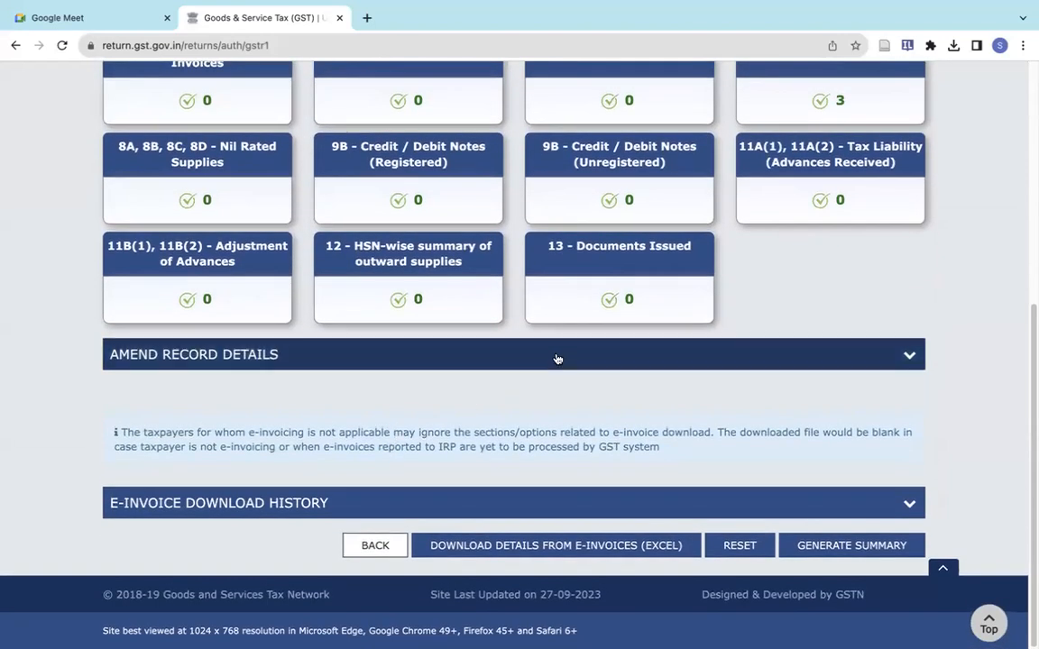
- Expand amended record details, generate the GSTR-1 summary and refresh the page status
click(557, 359)
scroll(368, 449, down, 2)
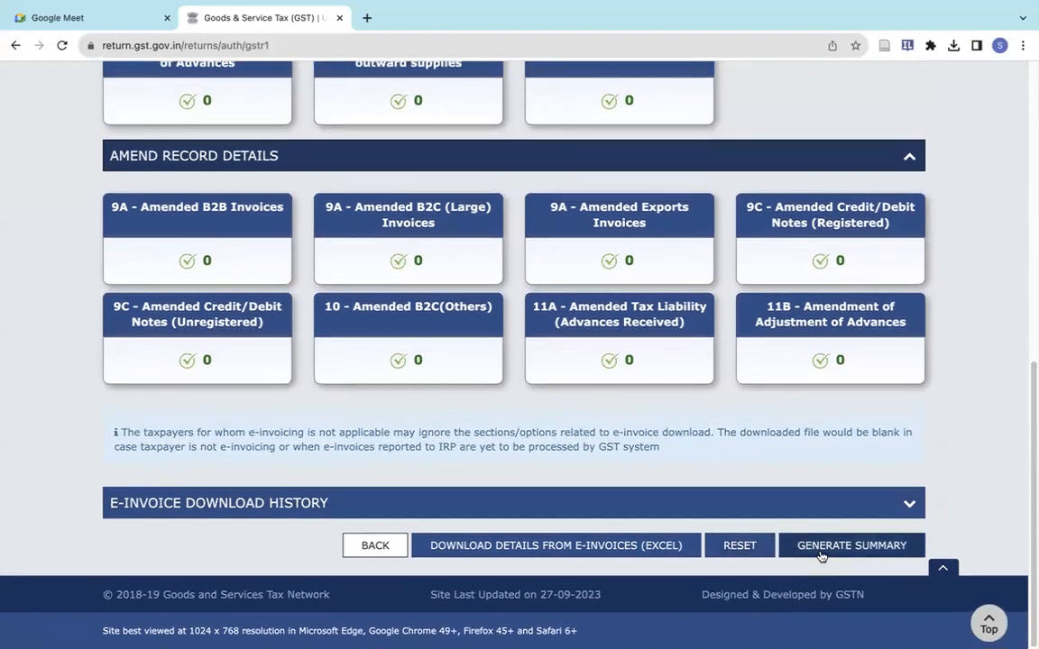
click(821, 546)
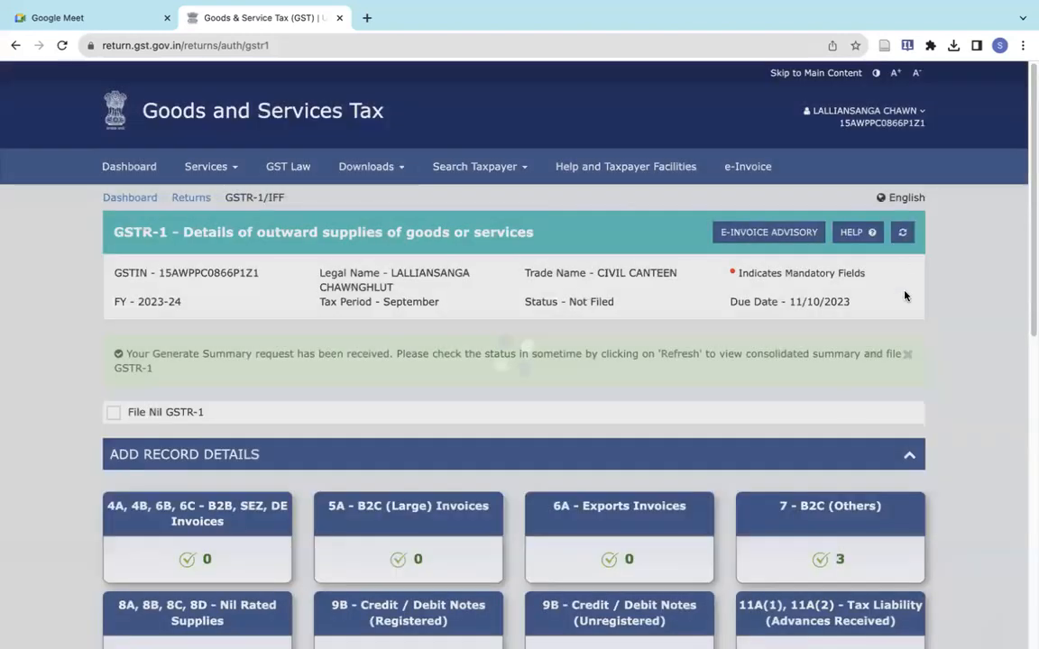
scroll(835, 434, down, 10)
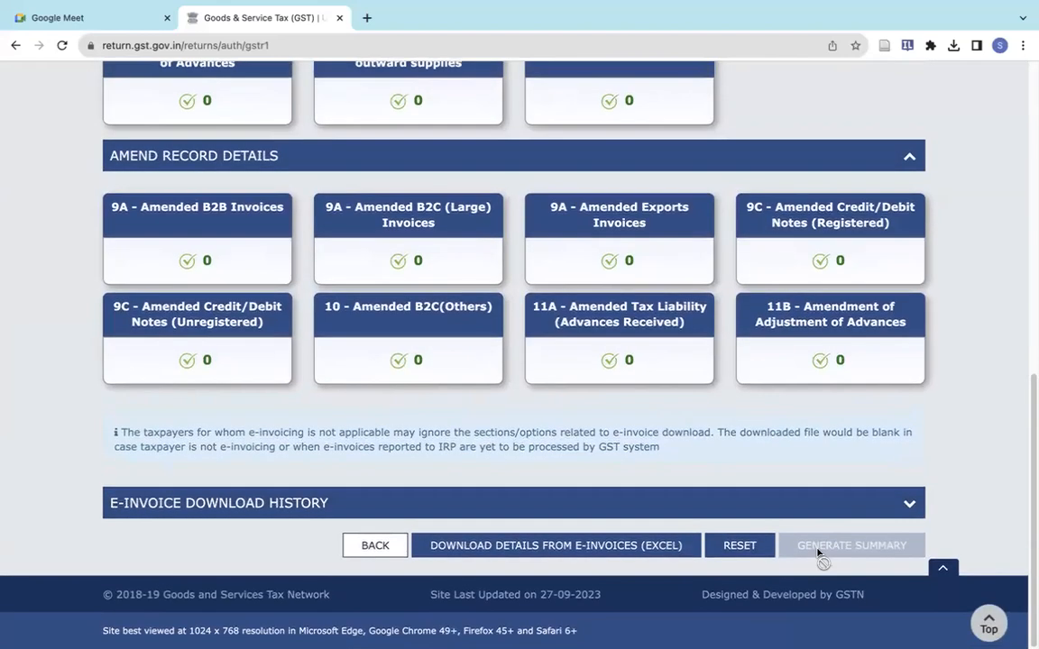
scroll(828, 414, up, 10)
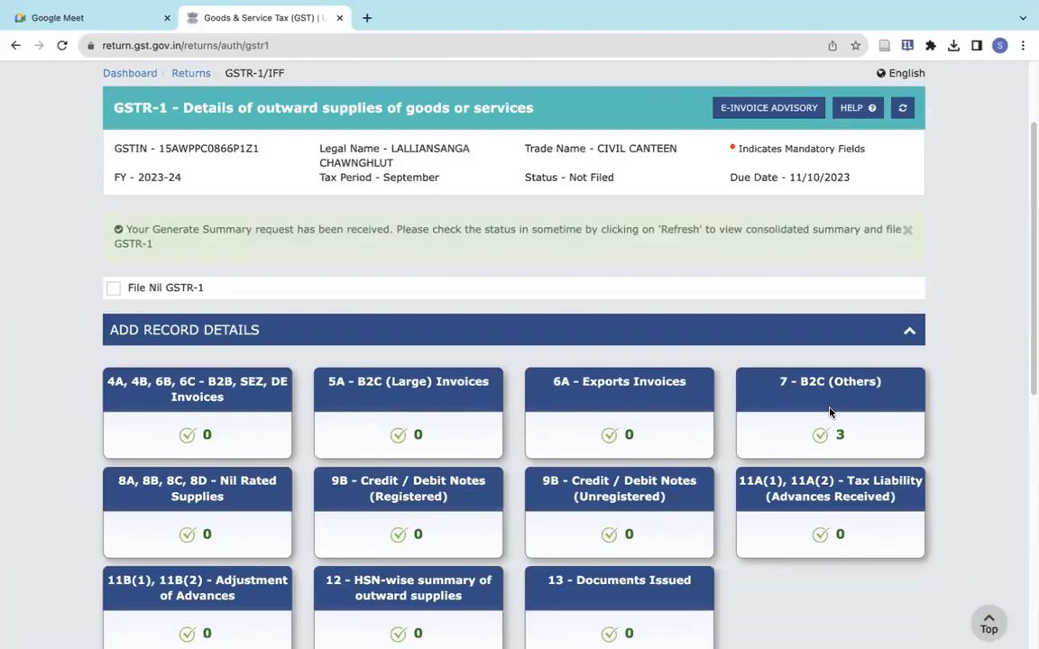
click(902, 236)
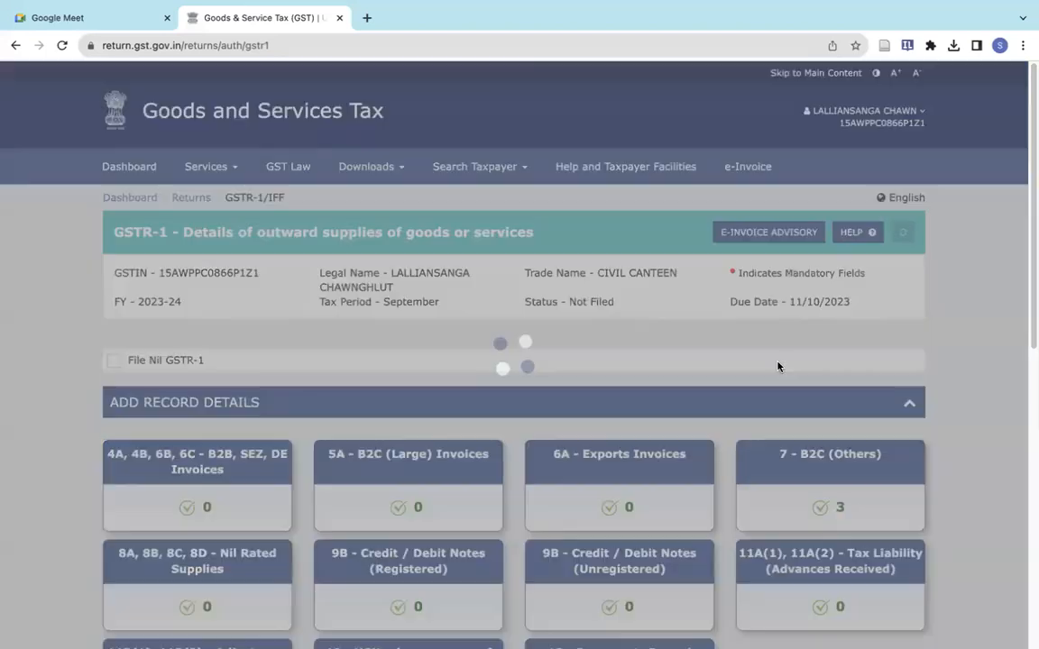
- Open the GSTR-1 summary and review the total liability of 1,07,936.75
scroll(779, 364, down, 10)
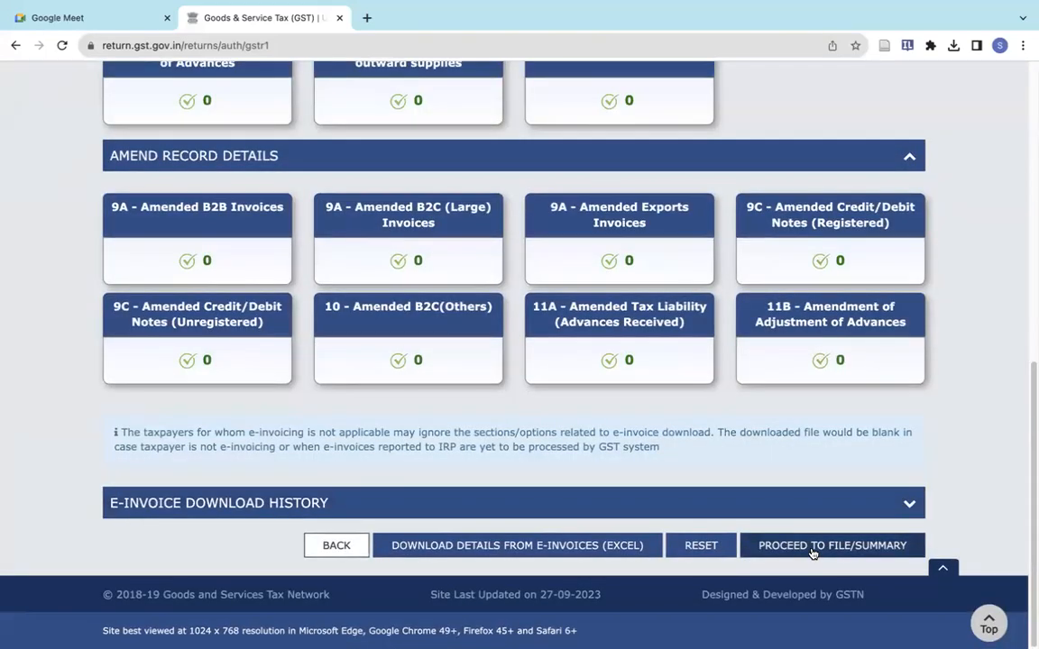
click(812, 546)
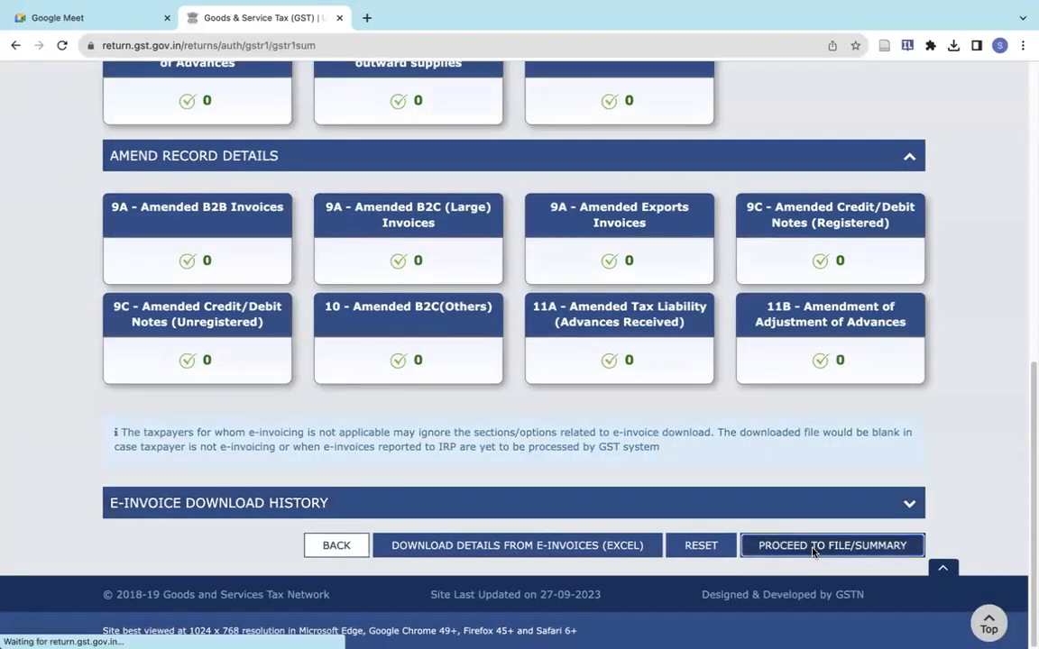
scroll(571, 496, down, 15)
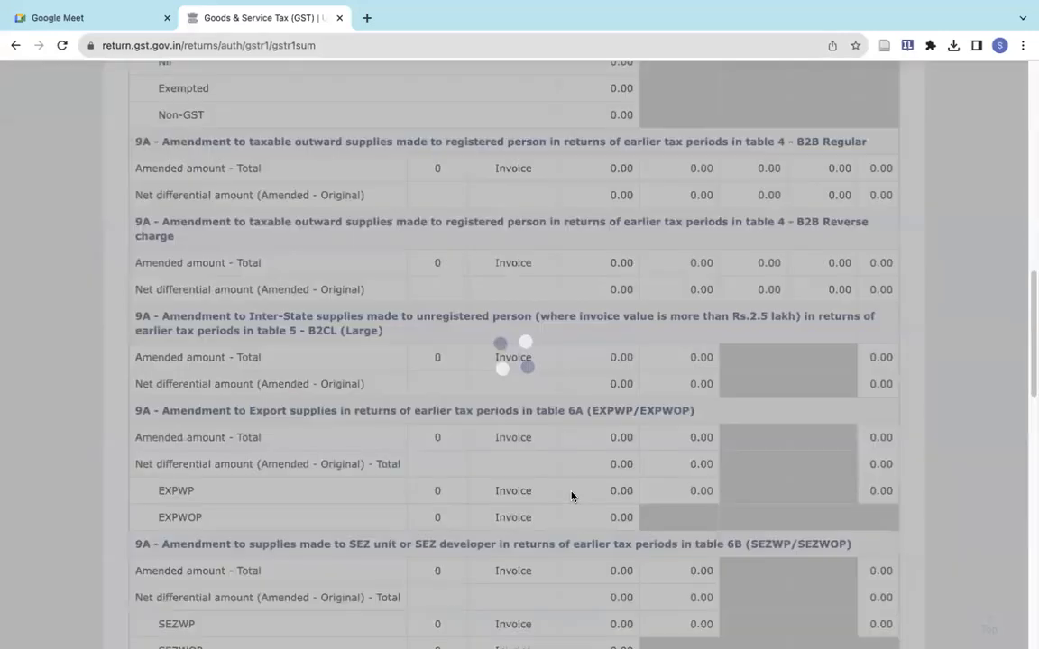
scroll(571, 496, down, 3)
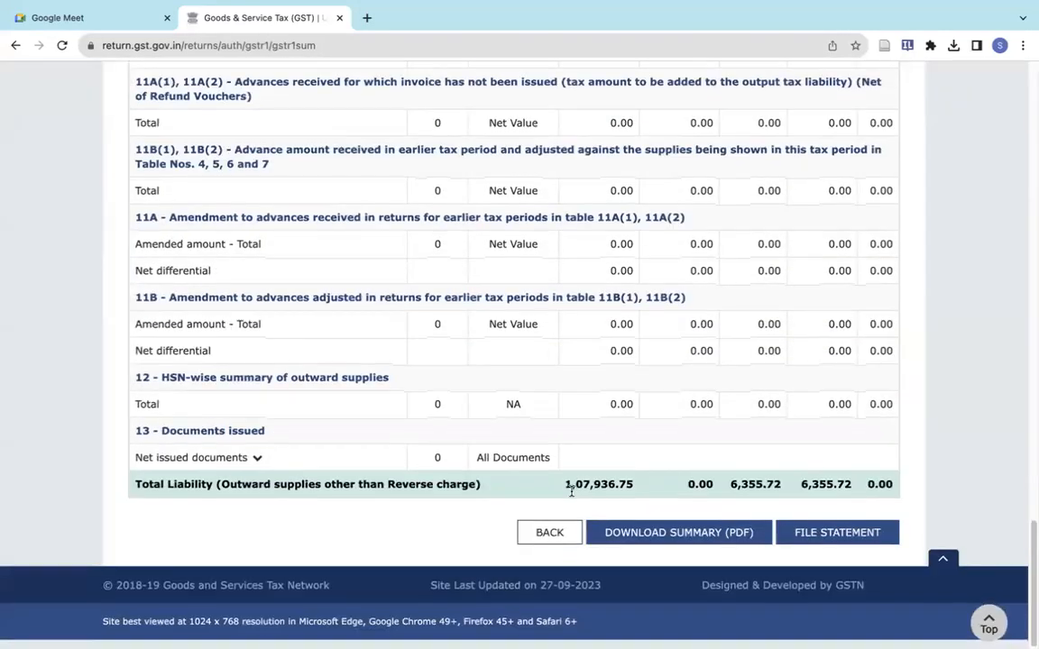
- Start filing GSTR-1, affirm the declaration, select the authorised signatory and choose EVC
click(823, 544)
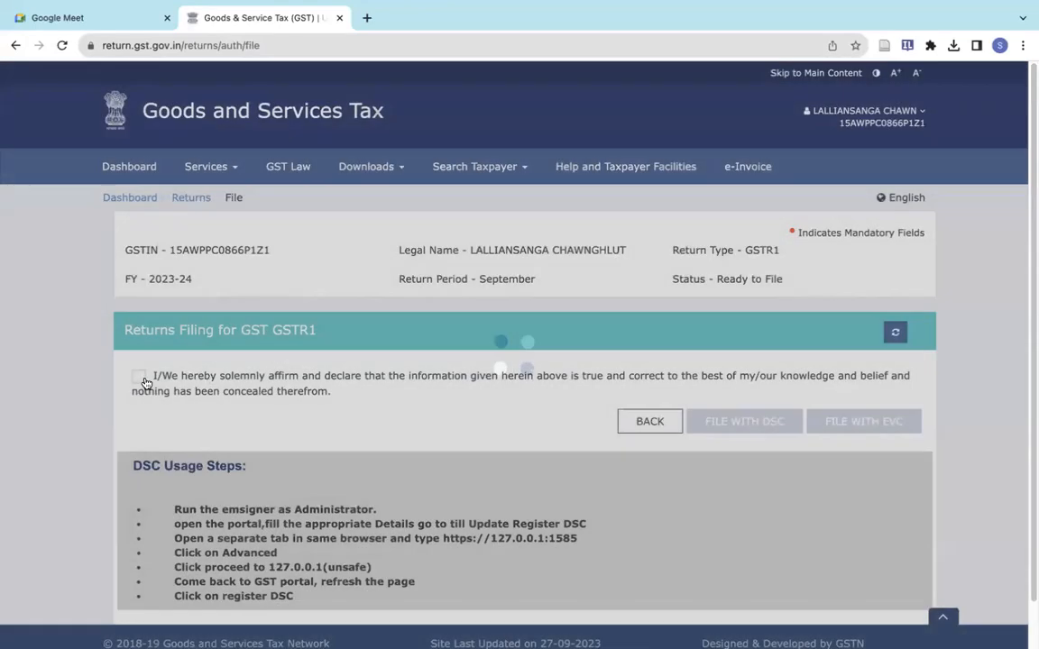
click(142, 379)
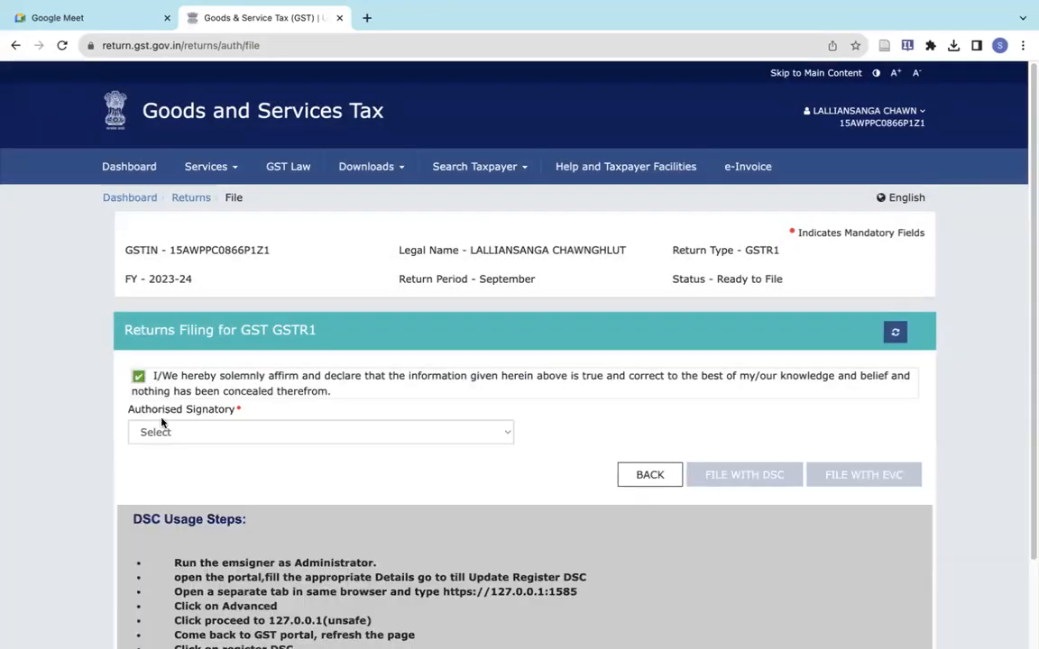
click(167, 431)
click(169, 458)
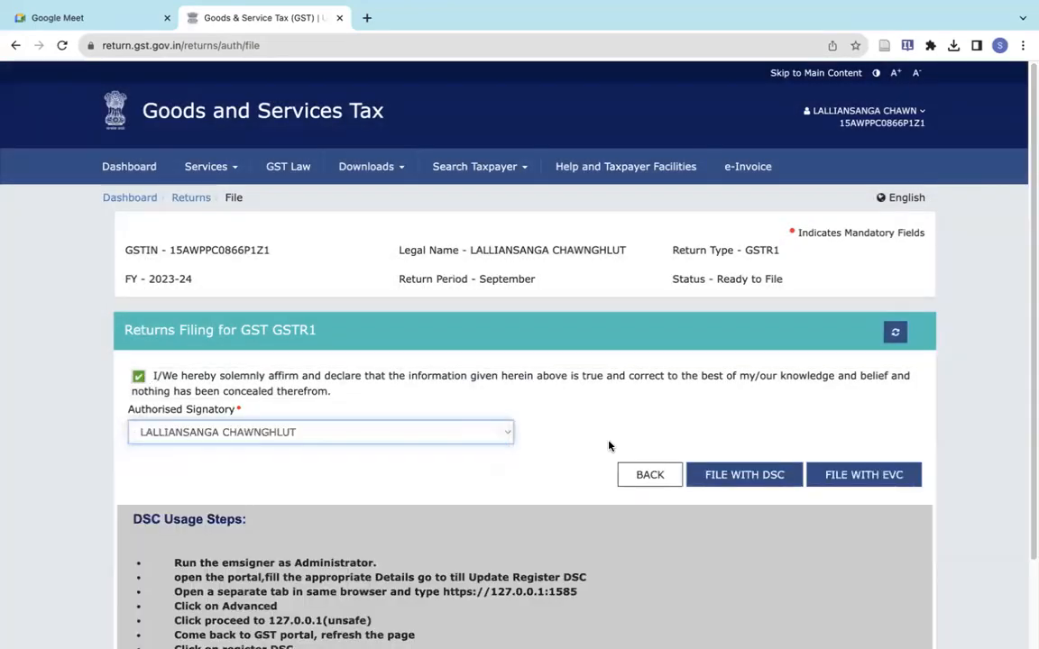
click(889, 481)
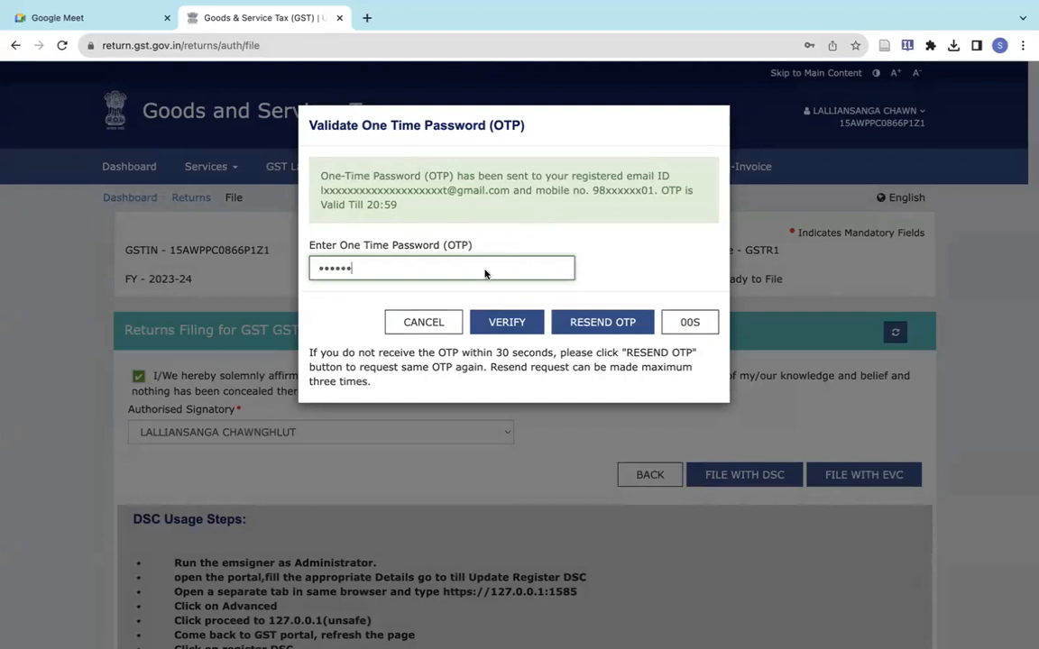
- Submit the OTP to file the September GSTR-1 and view the acknowledgement
click(519, 322)
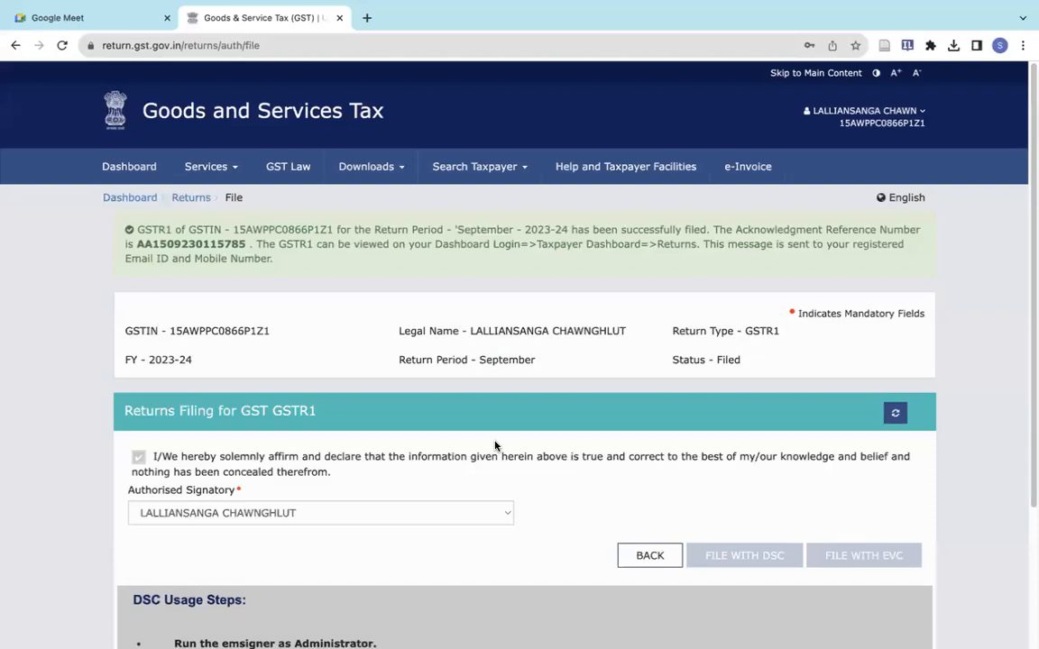
scroll(494, 444, down, 1)
scroll(279, 273, up, 1)
- Search Quarter 2 (Jul - Sep) September 2023-24 returns and prepare GSTR-3B online
click(184, 198)
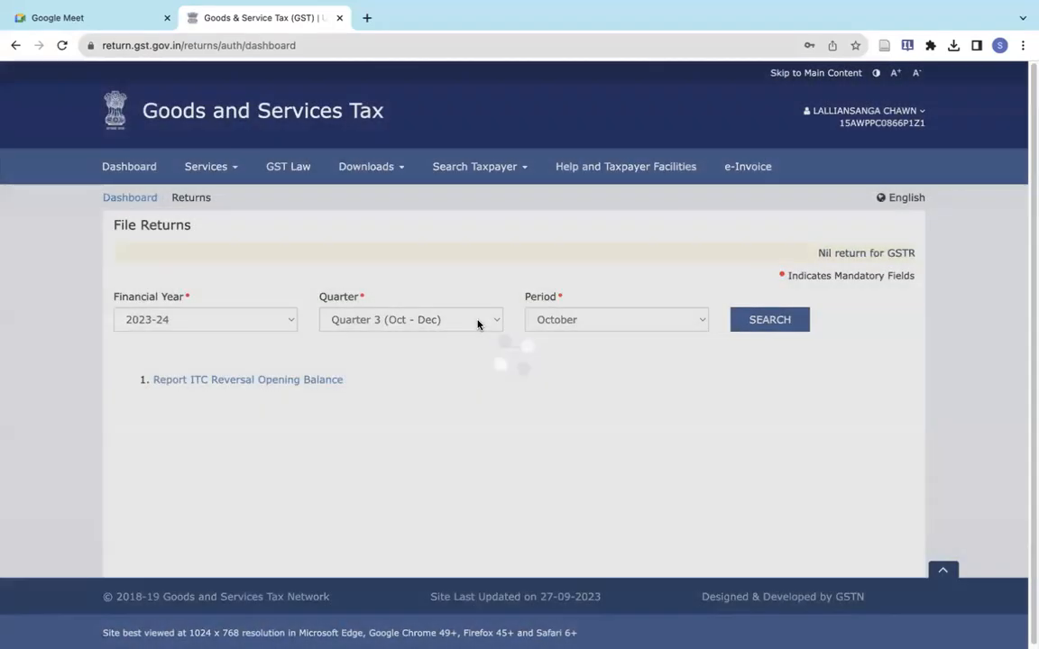
click(481, 323)
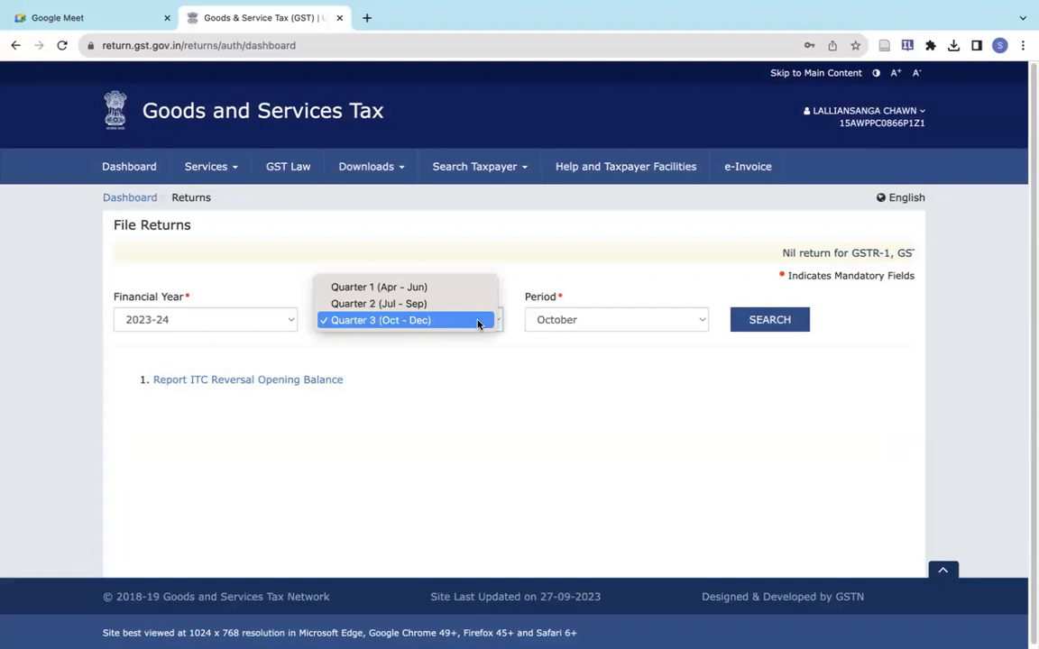
click(460, 310)
click(773, 322)
scroll(453, 430, down, 4)
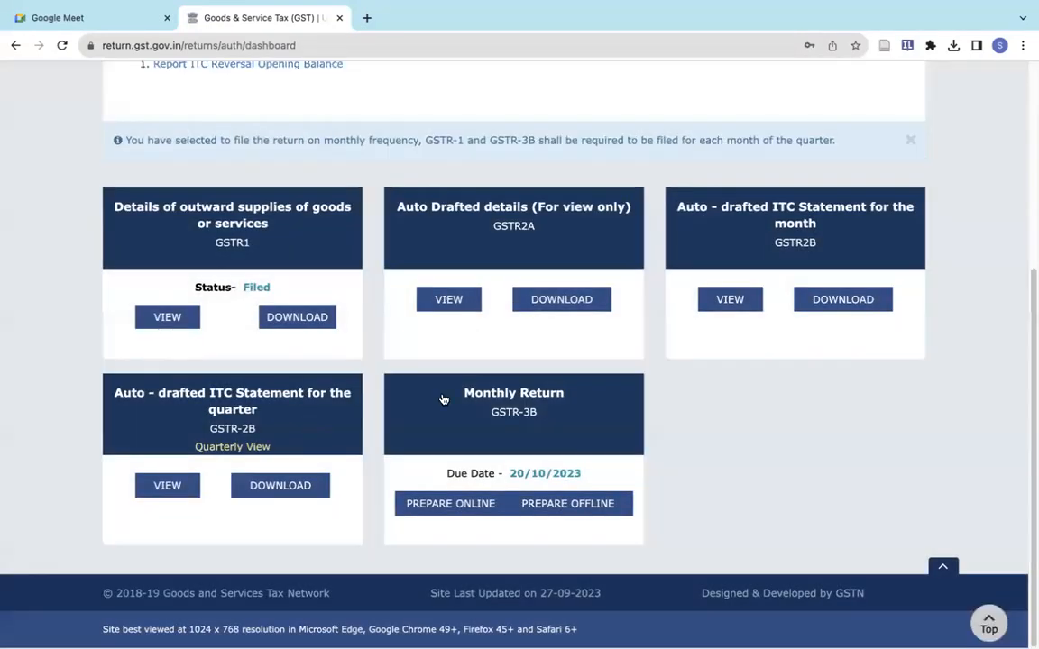
click(540, 413)
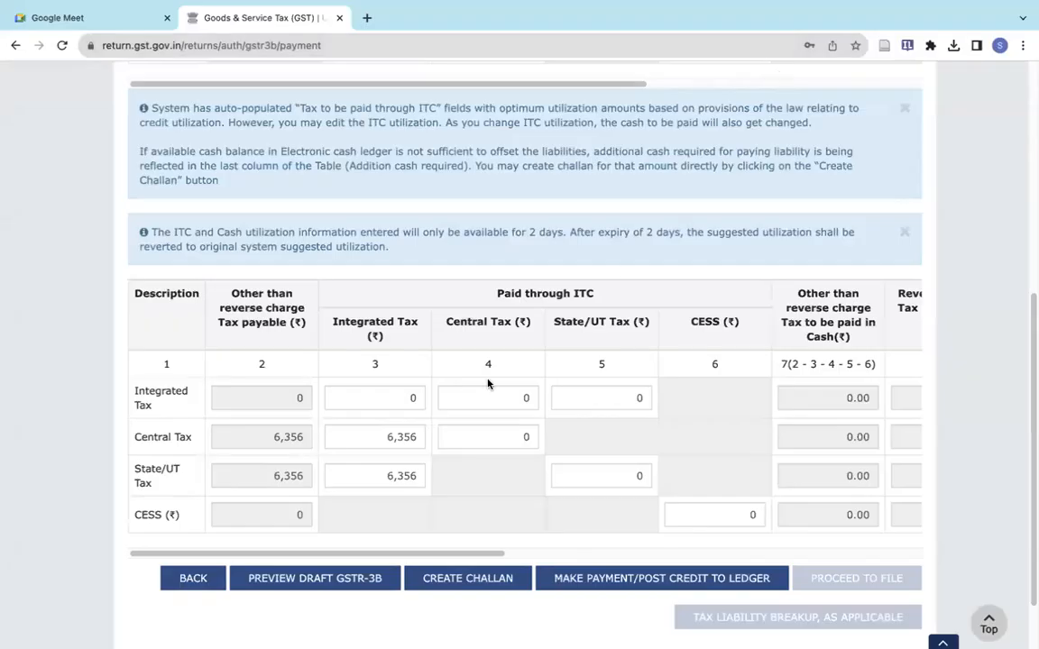
scroll(487, 384, down, 1)
scroll(487, 384, left, 5)
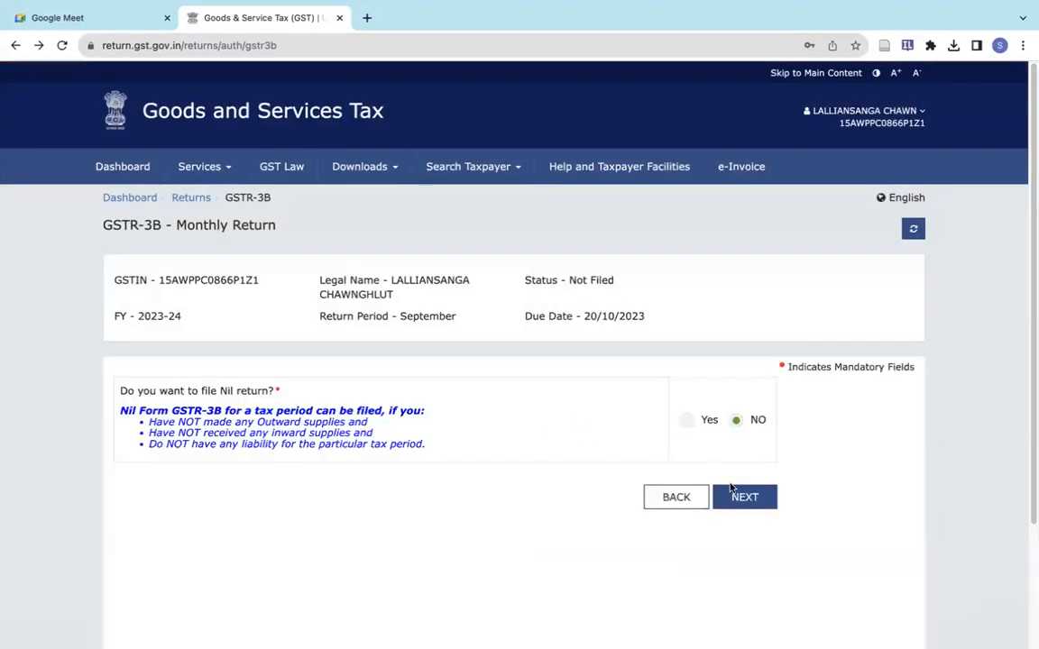
- Review the GSTR-3B summary tiles and continue to the Payment of tax page
click(739, 494)
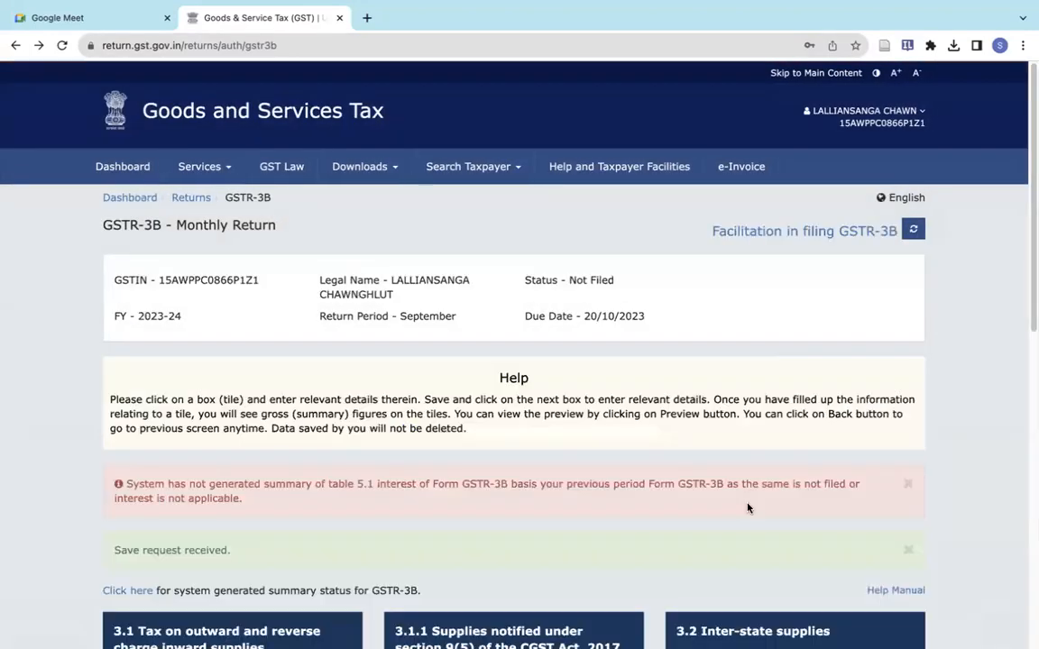
scroll(726, 521, down, 10)
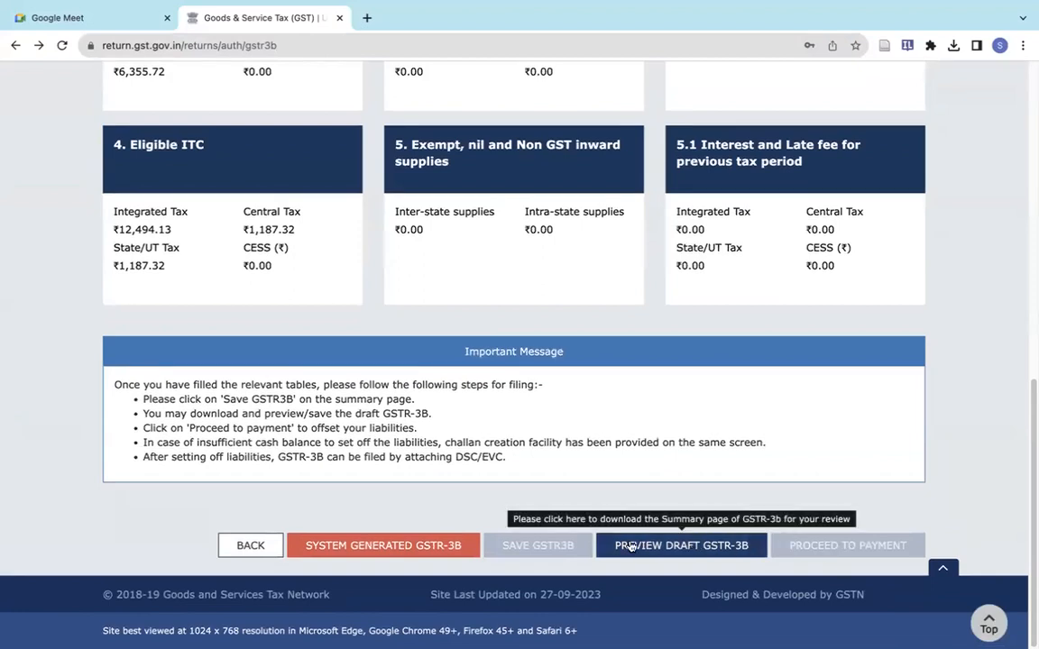
scroll(684, 418, up, 10)
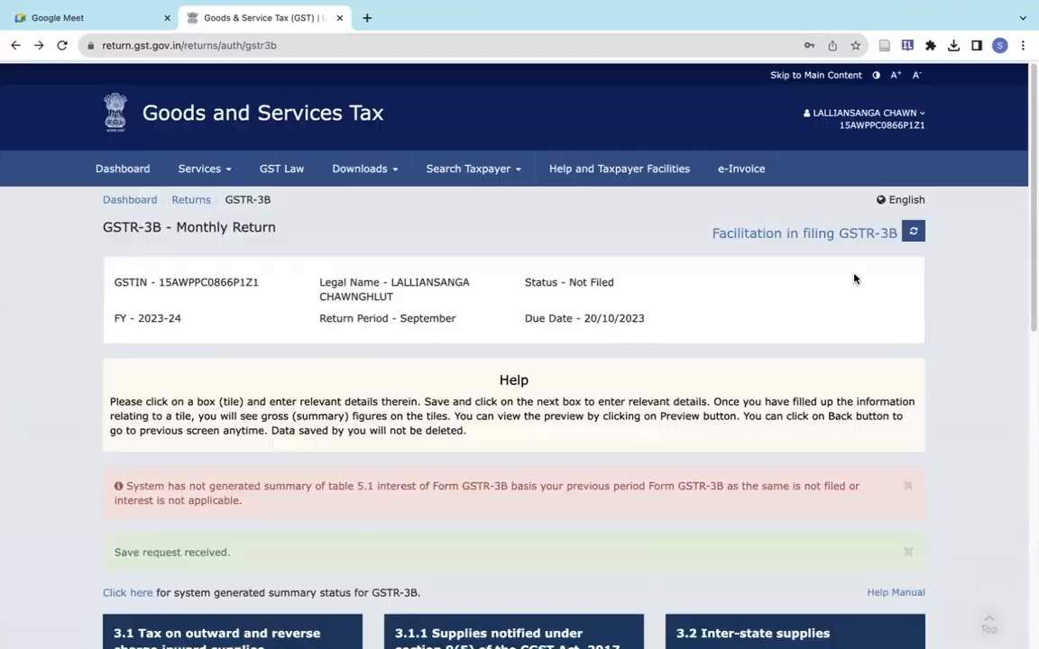
scroll(812, 318, down, 10)
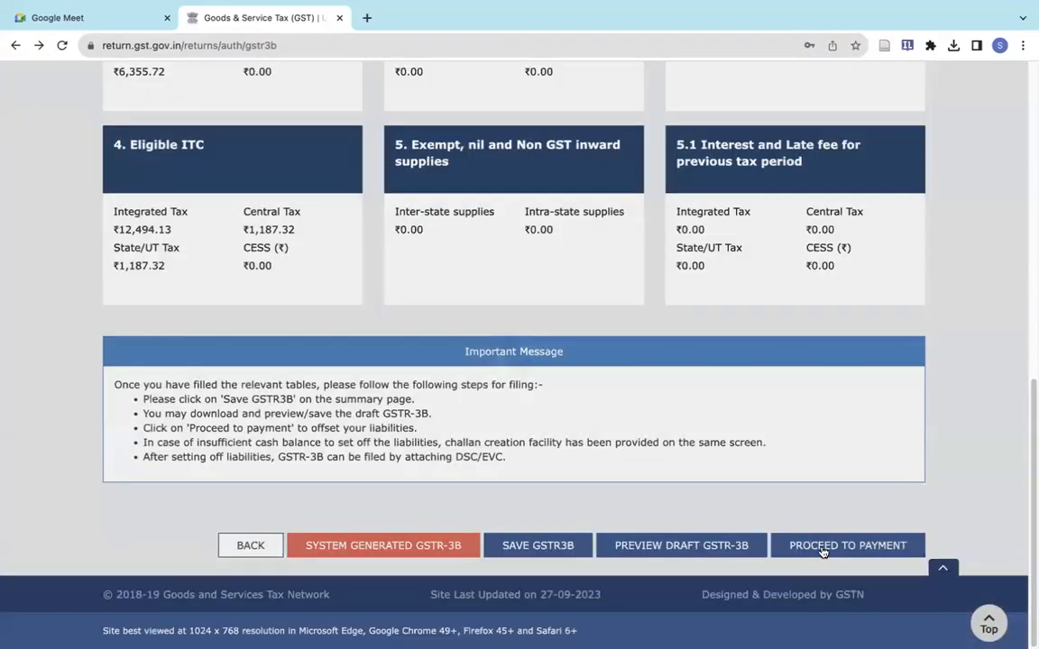
click(823, 547)
- Review the Payment of tax tables' cash and credit ledger balances, then continue to Filing of Tax
scroll(596, 441, down, 10)
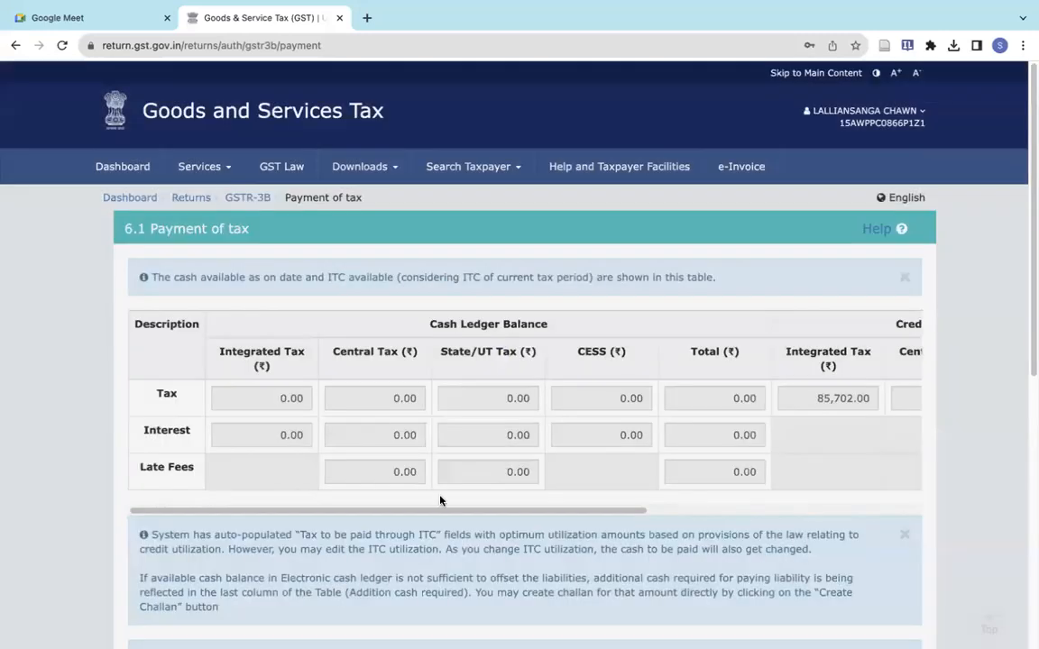
scroll(440, 496, down, 3)
scroll(620, 269, right, 5)
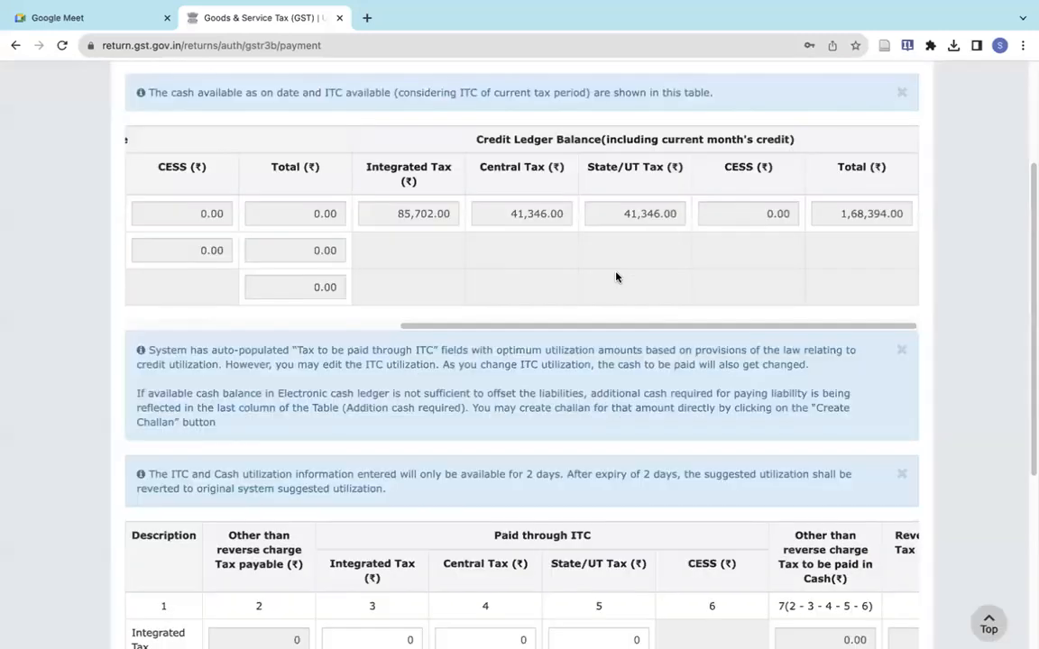
scroll(599, 344, down, 5)
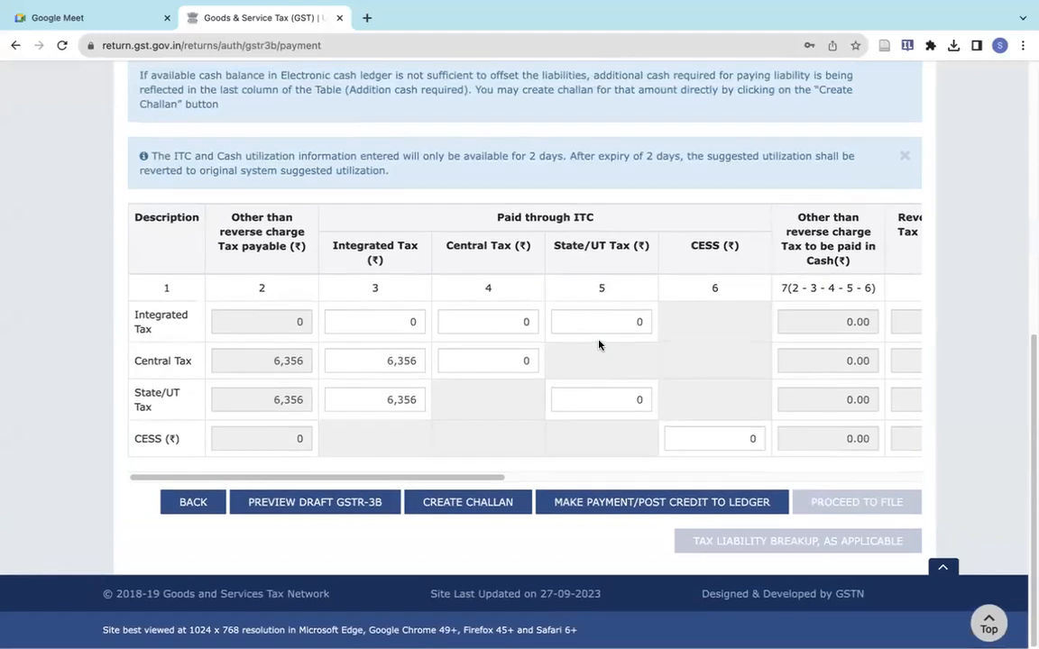
scroll(546, 370, right, 6)
scroll(545, 369, right, 5)
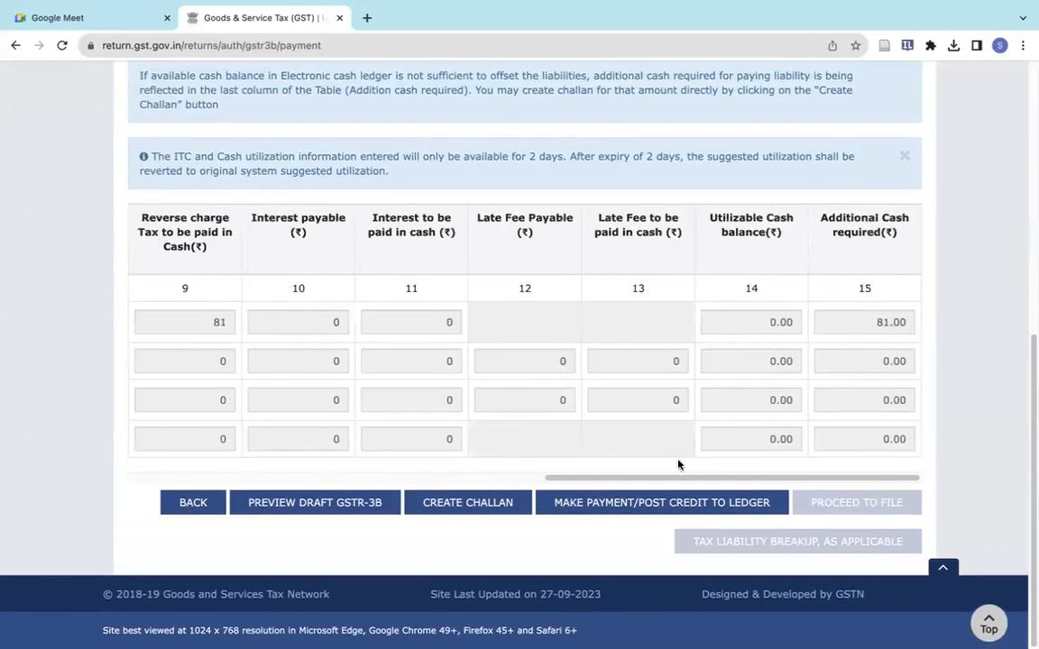
click(470, 502)
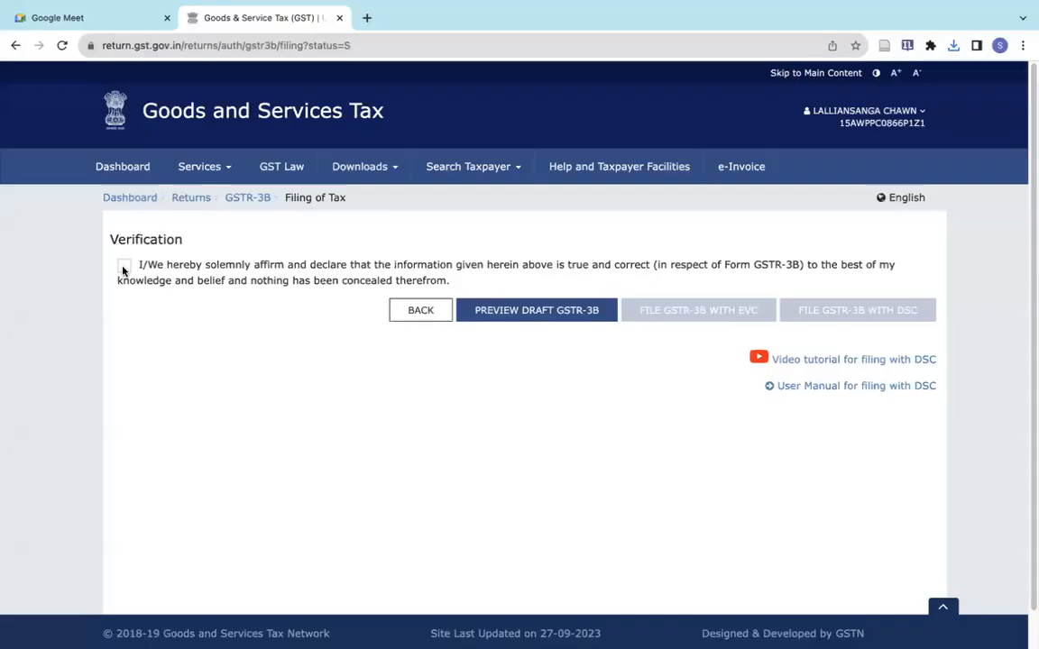
- Tick the declaration, select the Authorised Signatory, and choose to file GSTR-3B with EVC, accepting the late fee notice
click(123, 267)
click(151, 323)
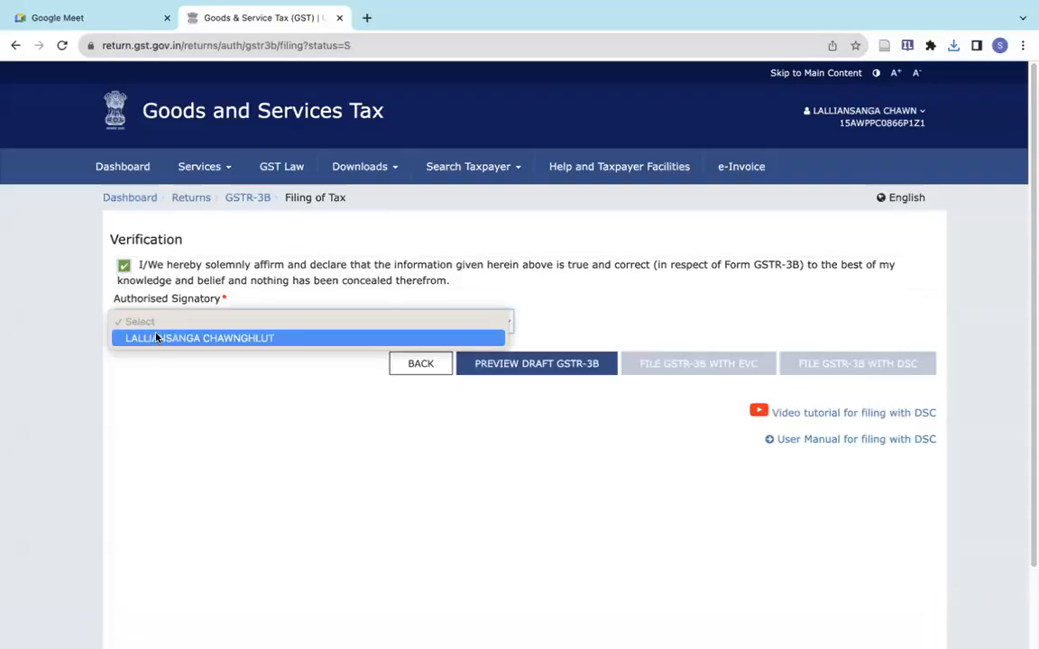
click(160, 337)
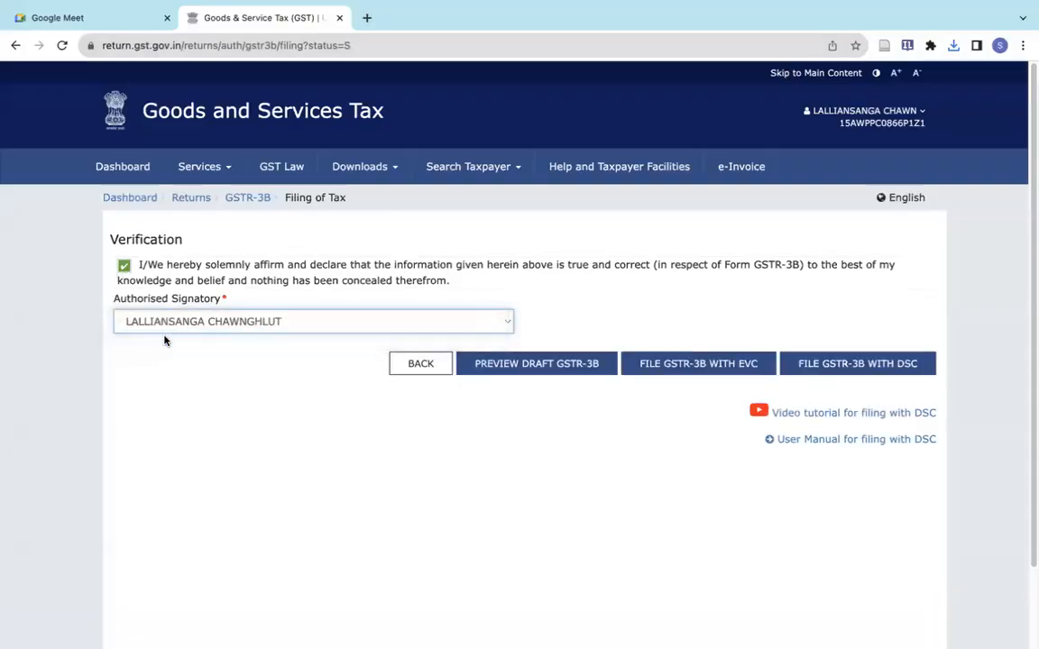
click(732, 359)
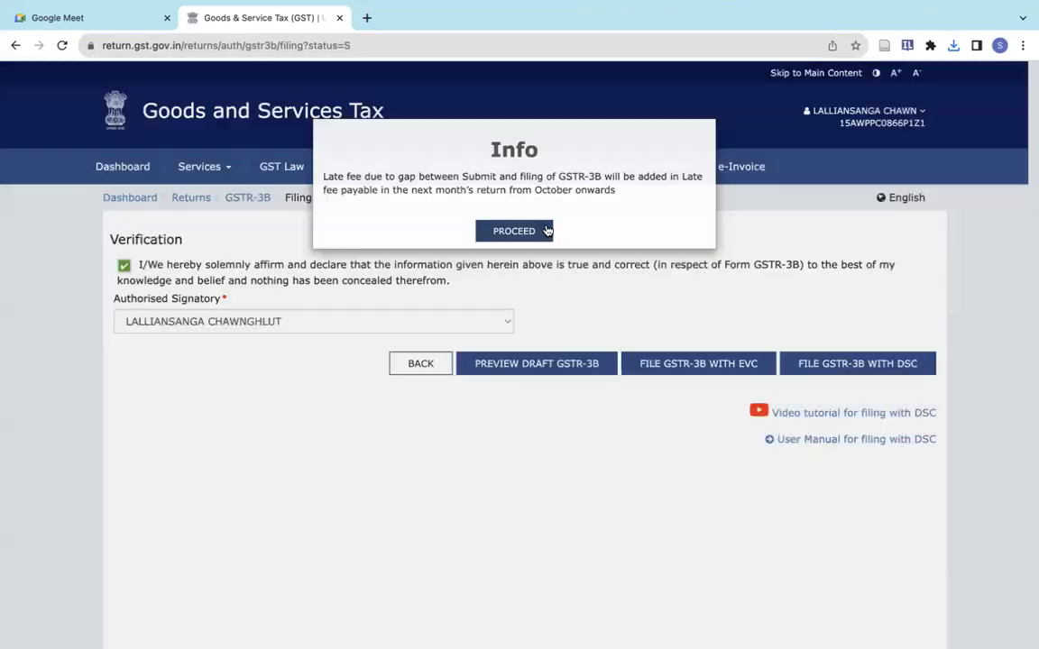
click(546, 227)
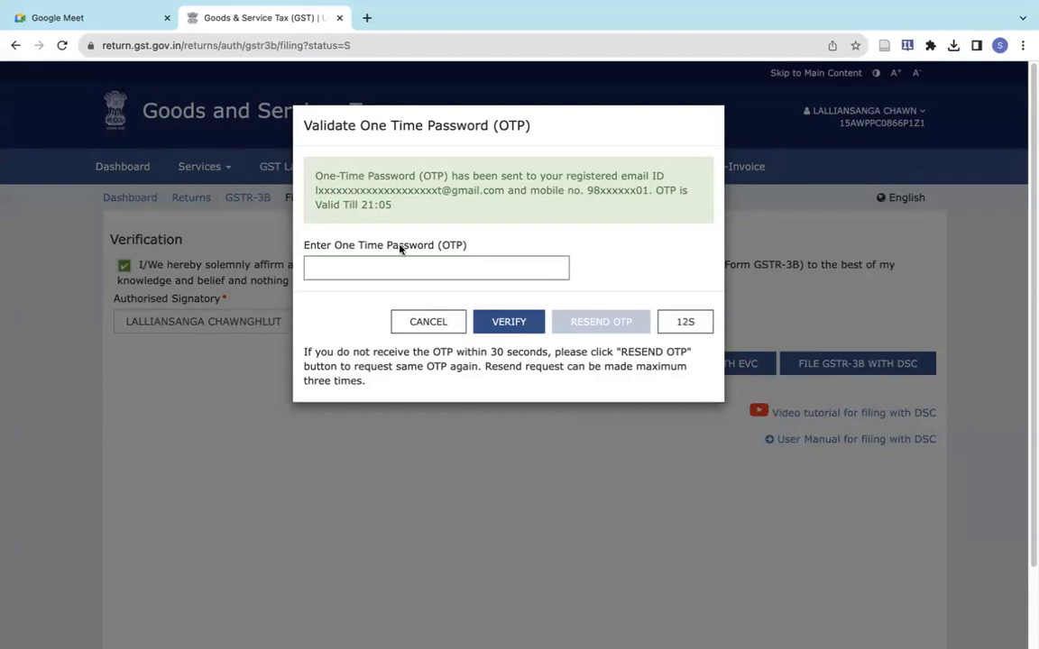
- Enter the OTP to complete filing, then download the filed September 2023 GSTR-3B
click(371, 268)
text(1)
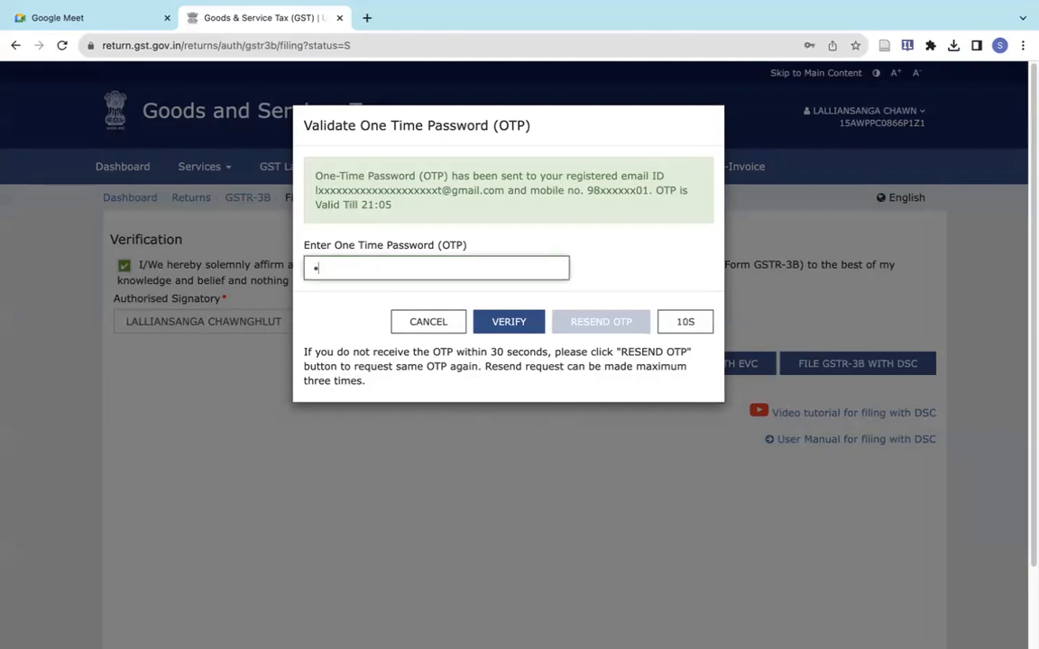
text(23456)
click(510, 323)
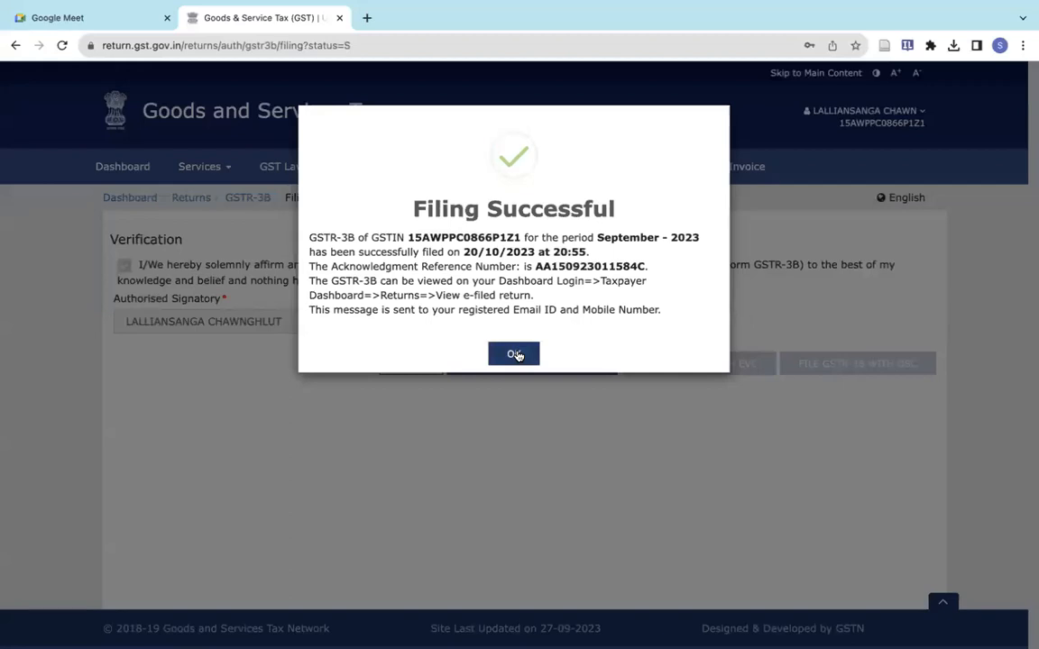
click(514, 354)
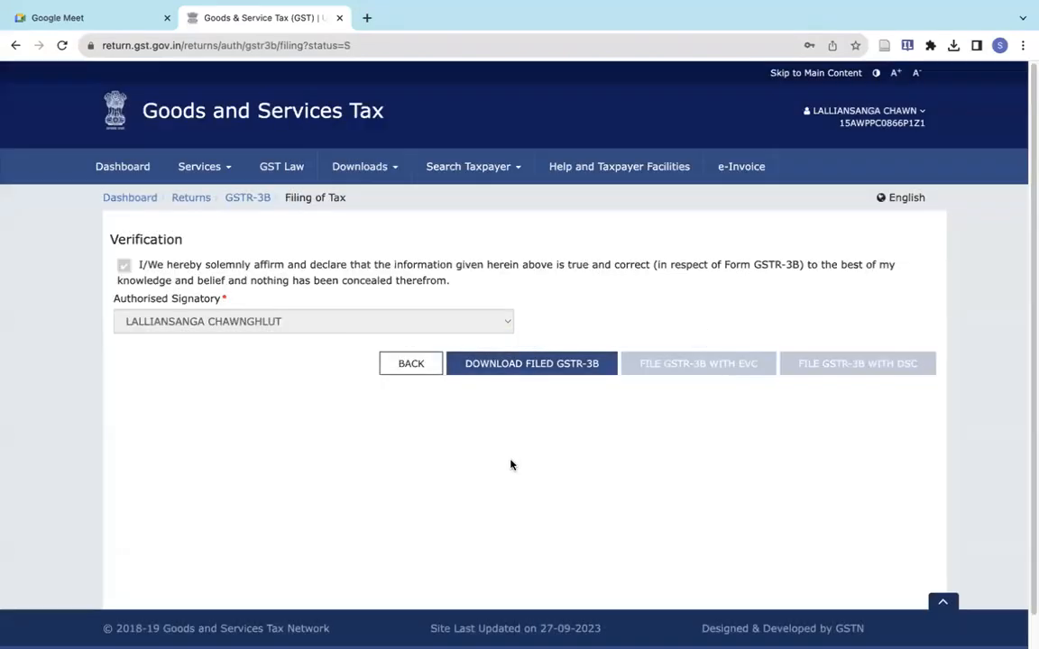
click(537, 371)
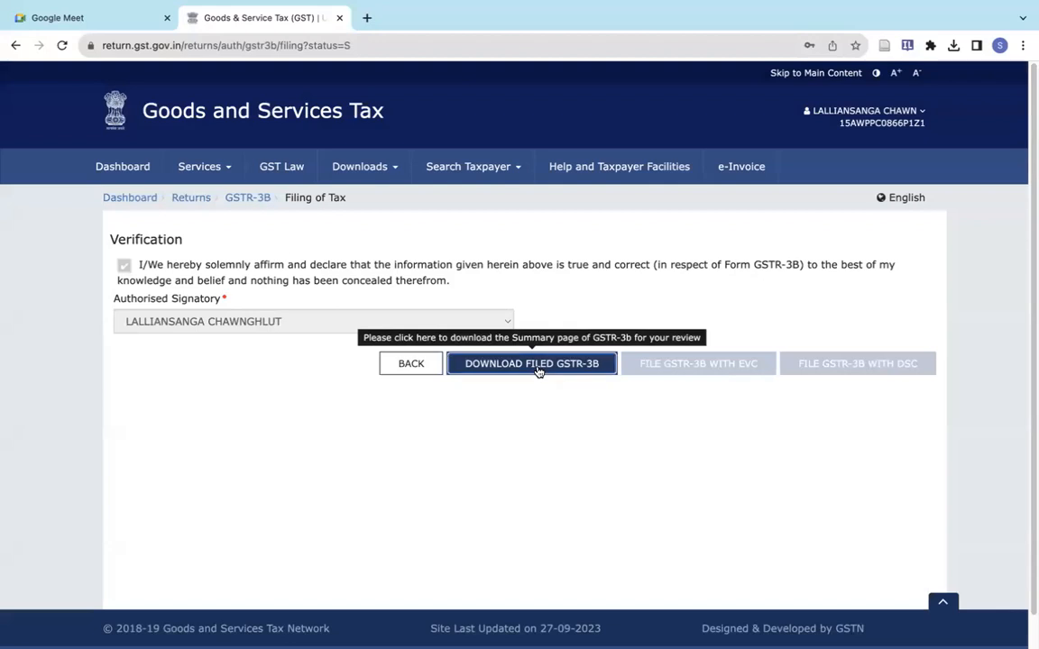